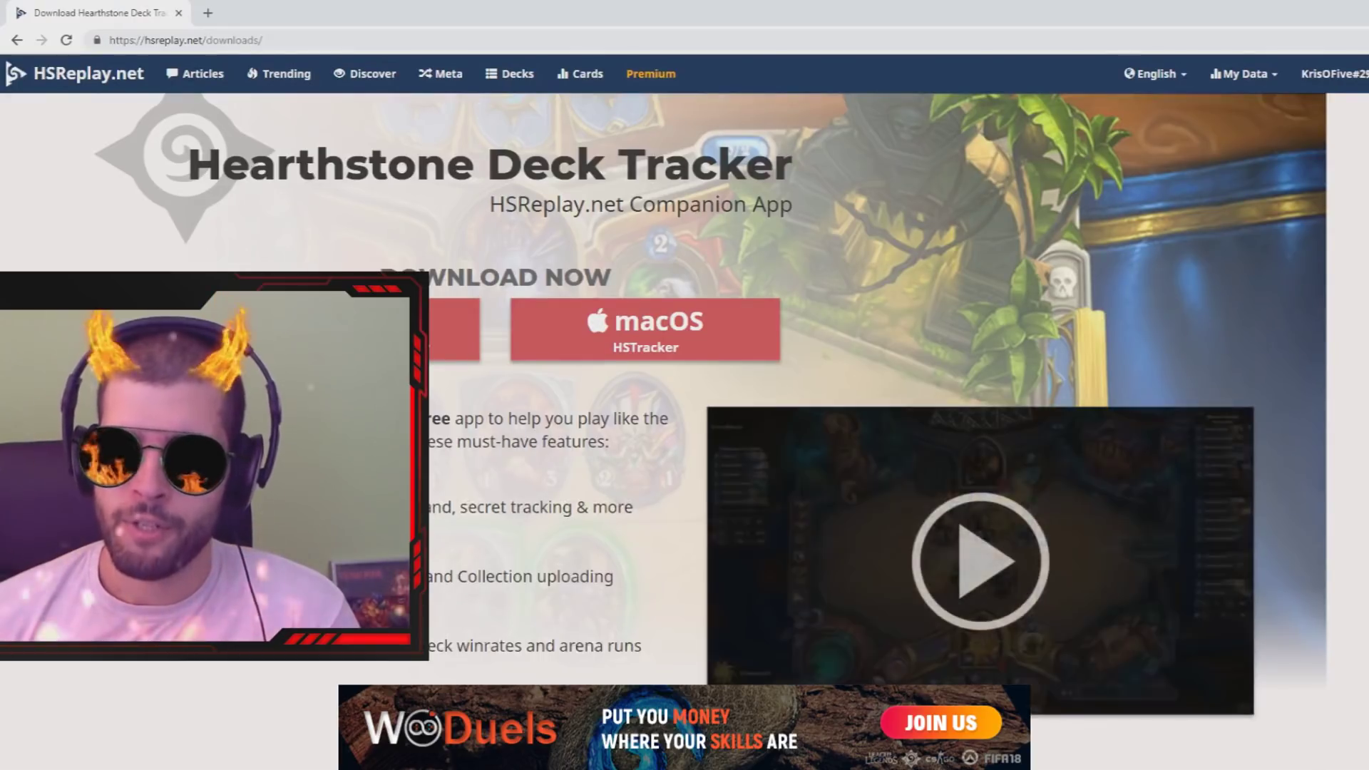
# Step: Scroll down the HSReplay.net download page to the Companion App and Personalized Stats sections
pyautogui.scroll(-9, 684, 385)
pyautogui.scroll(-2, 684, 385)
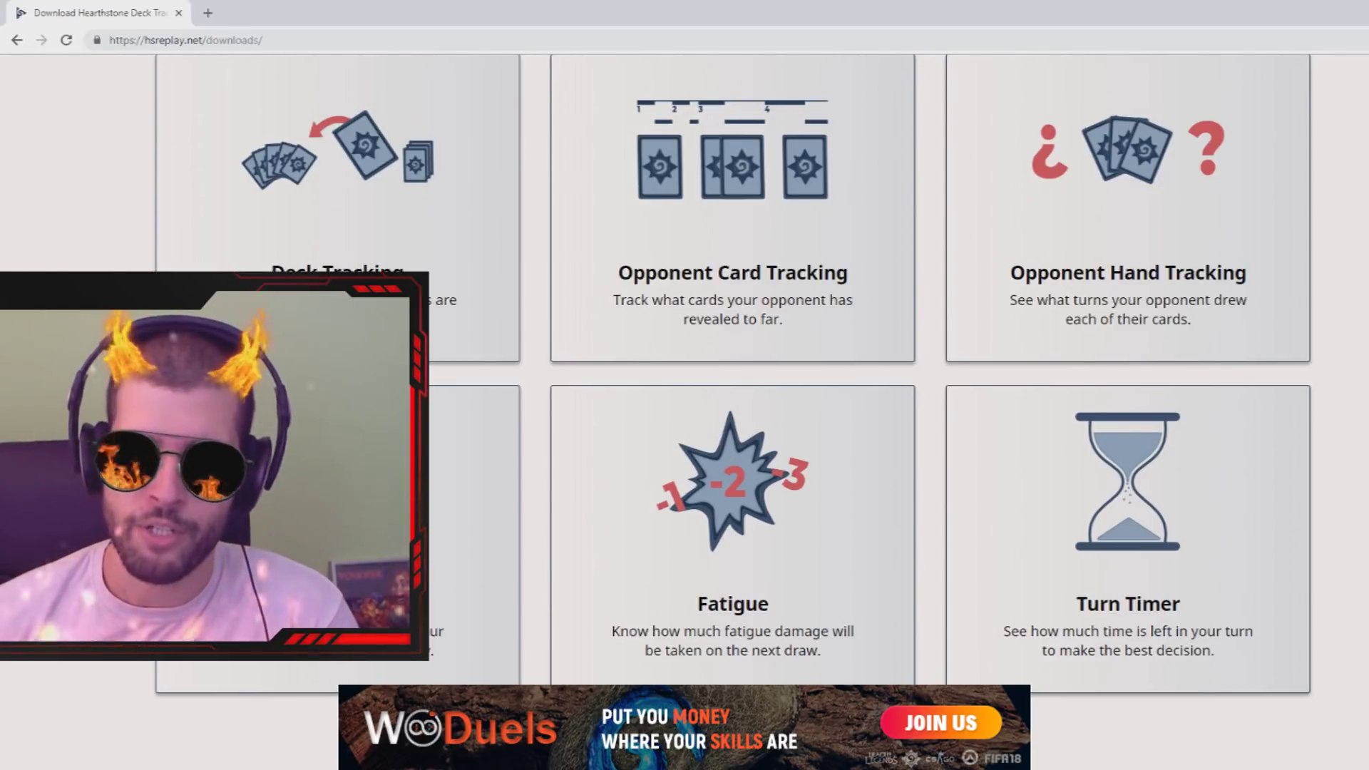
pyautogui.scroll(-9, 685, 385)
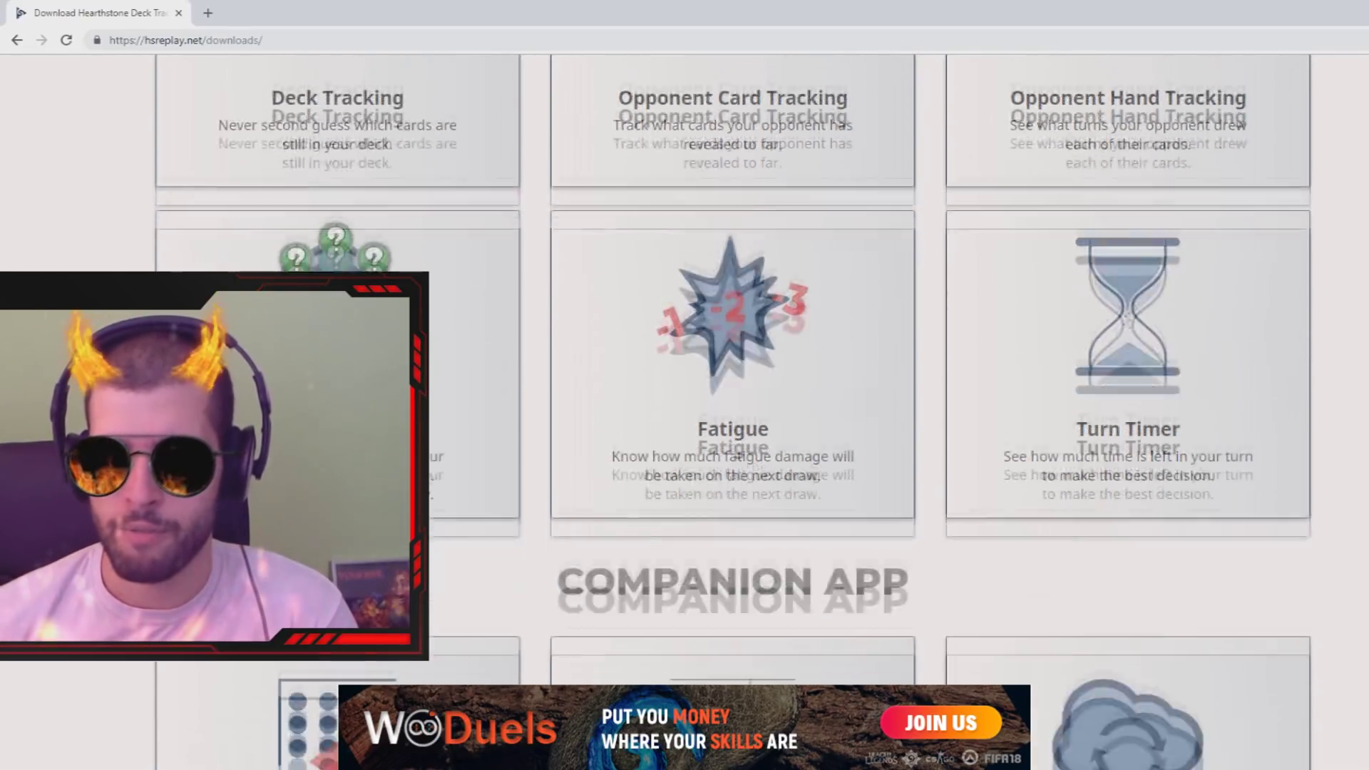
pyautogui.scroll(-1, 685, 385)
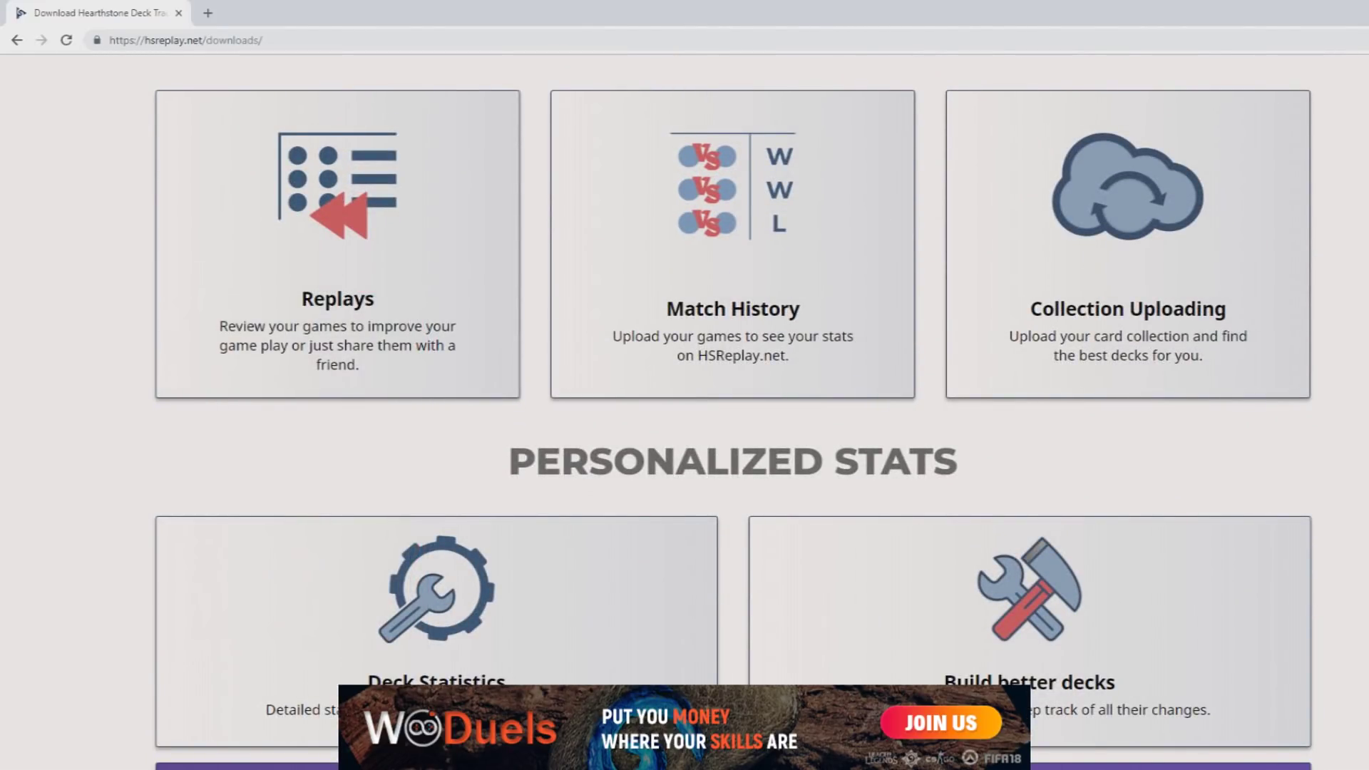
pyautogui.scroll(10, 685, 385)
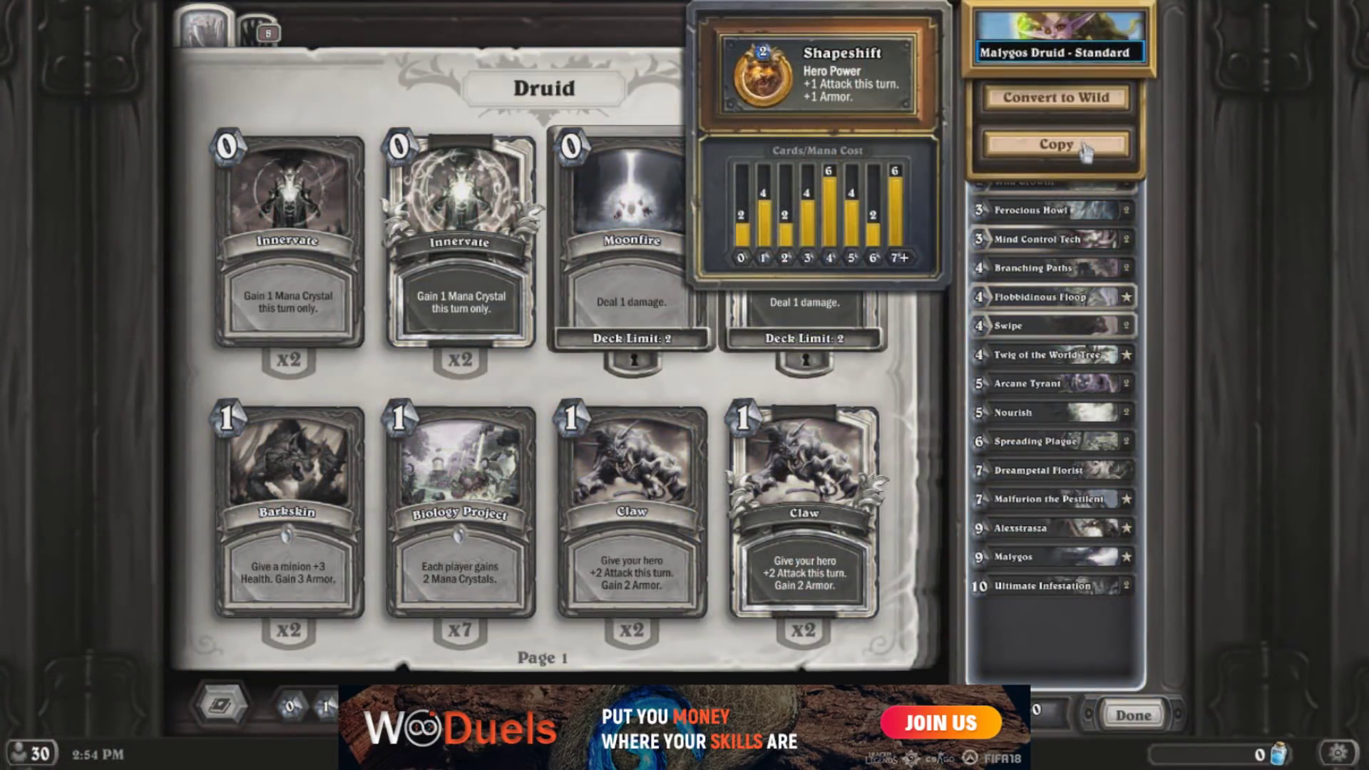
# Step: Import the copied Malygos Druid deck code, save it as v1.3, and make it the active deck
pyautogui.click(1051, 144)
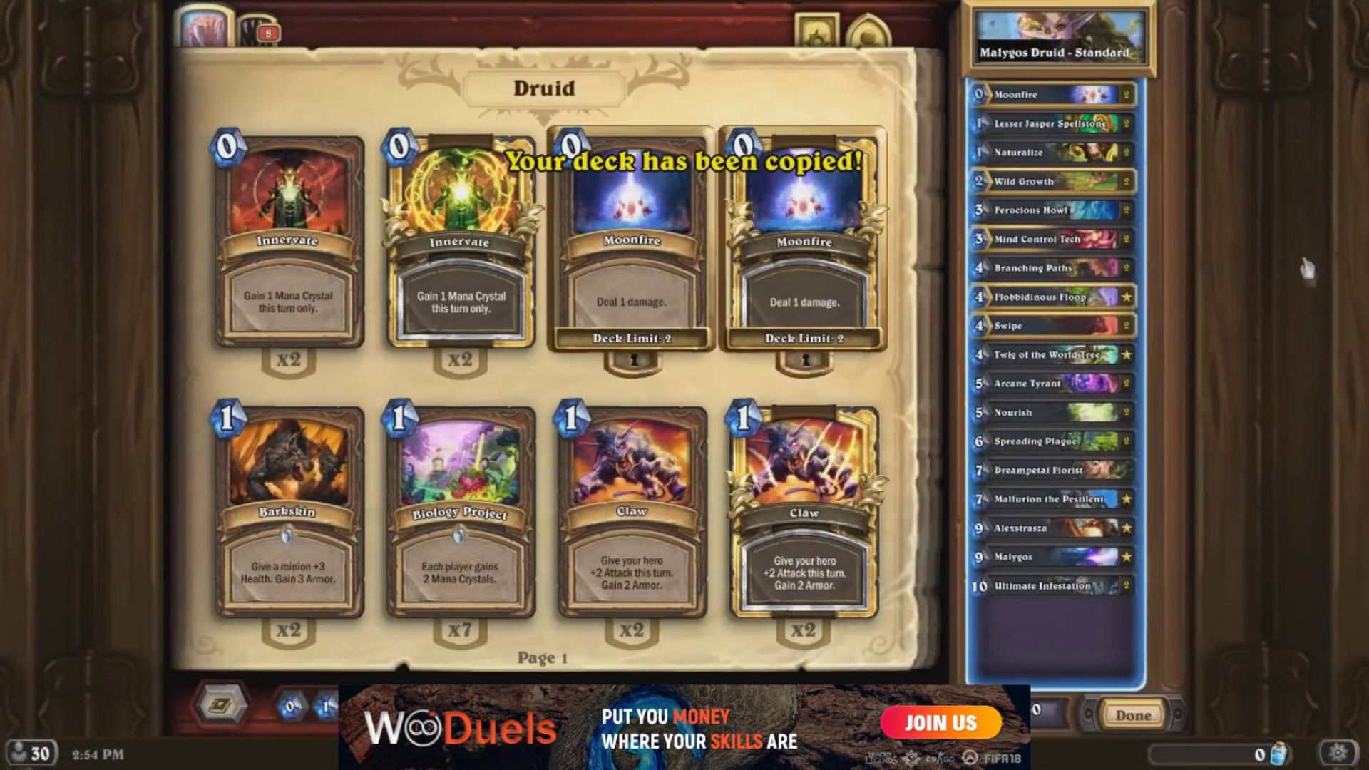
pyautogui.click(158, 106)
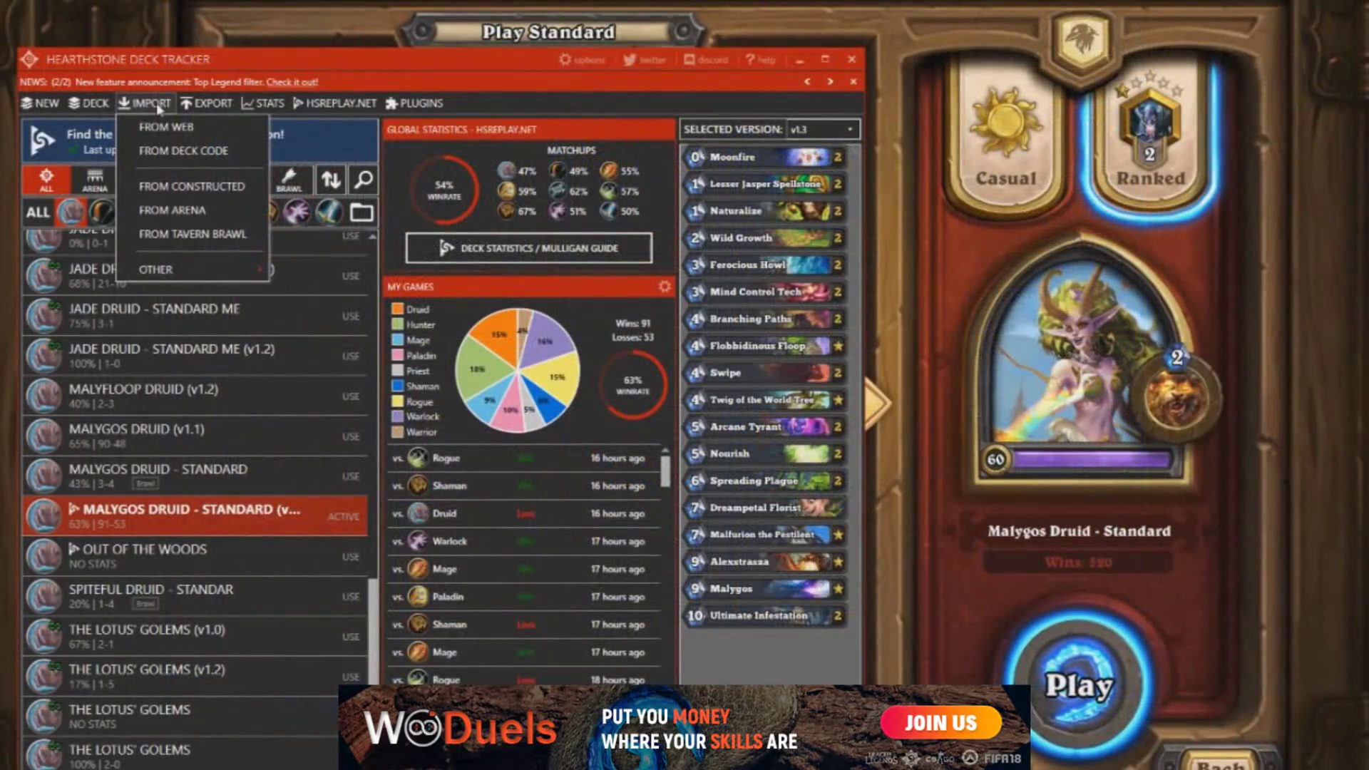
pyautogui.click(182, 150)
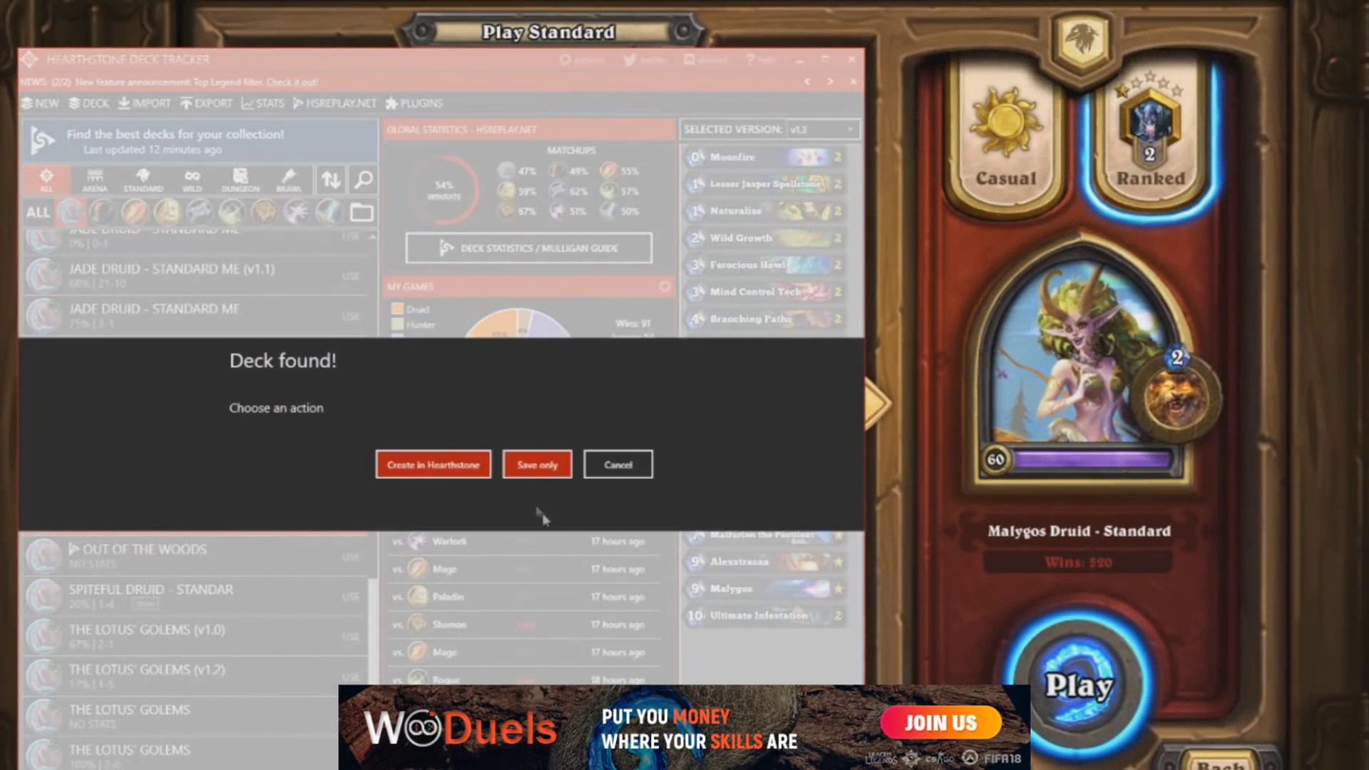
pyautogui.click(552, 476)
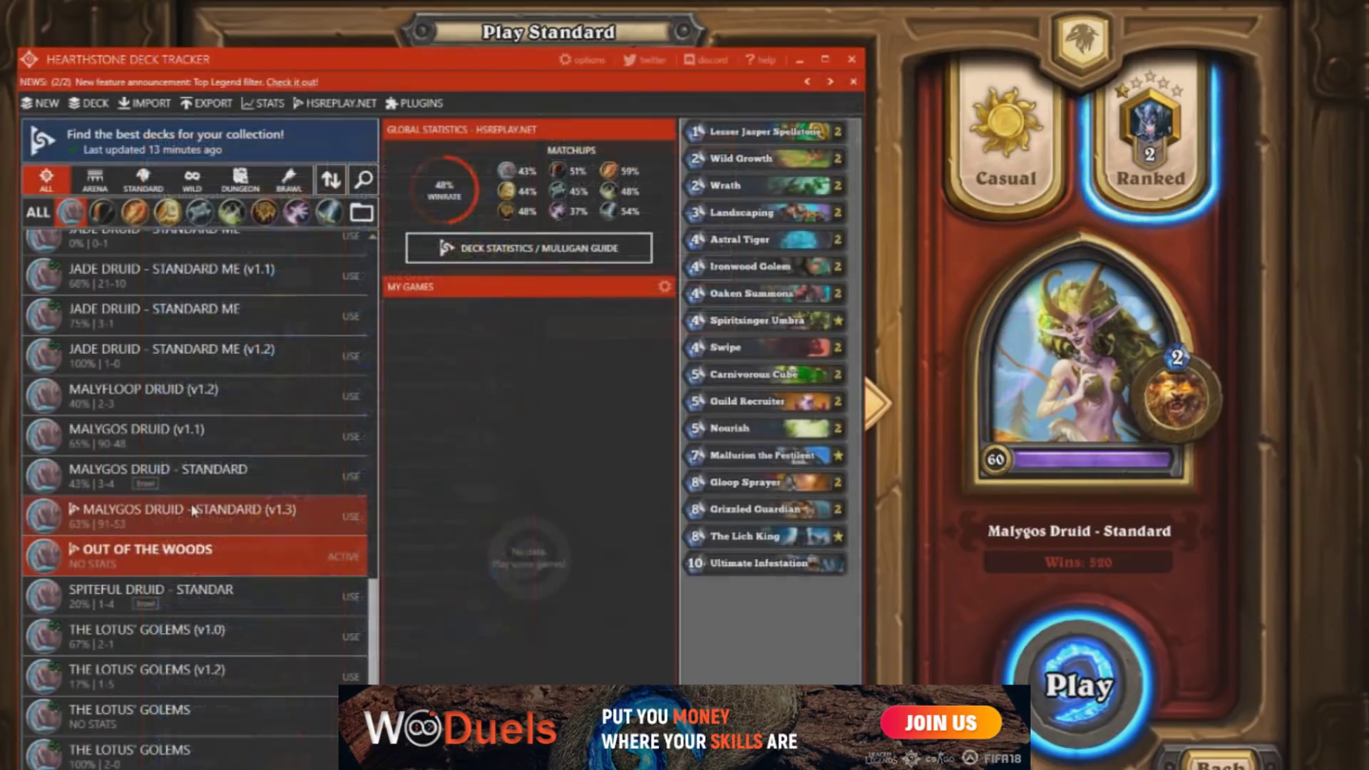
pyautogui.rightClick(194, 502)
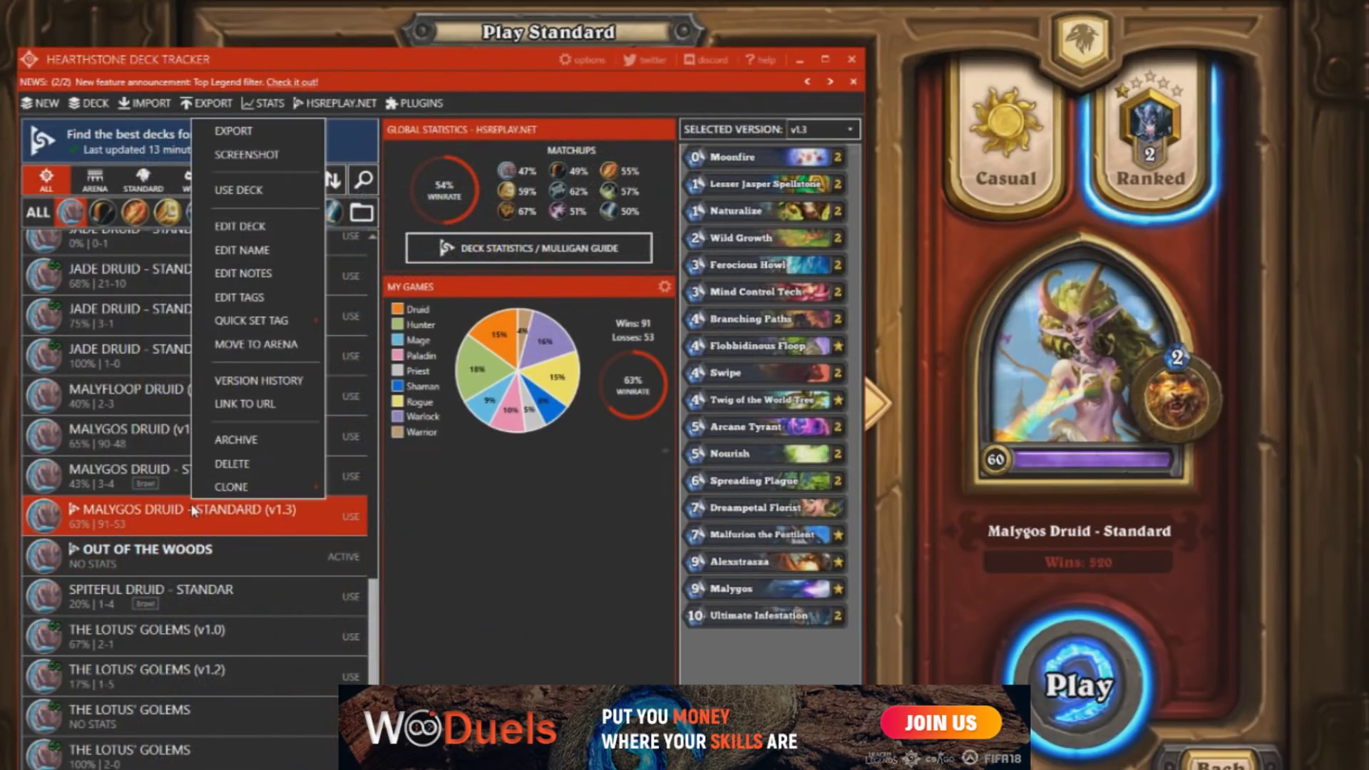
pyautogui.click(251, 198)
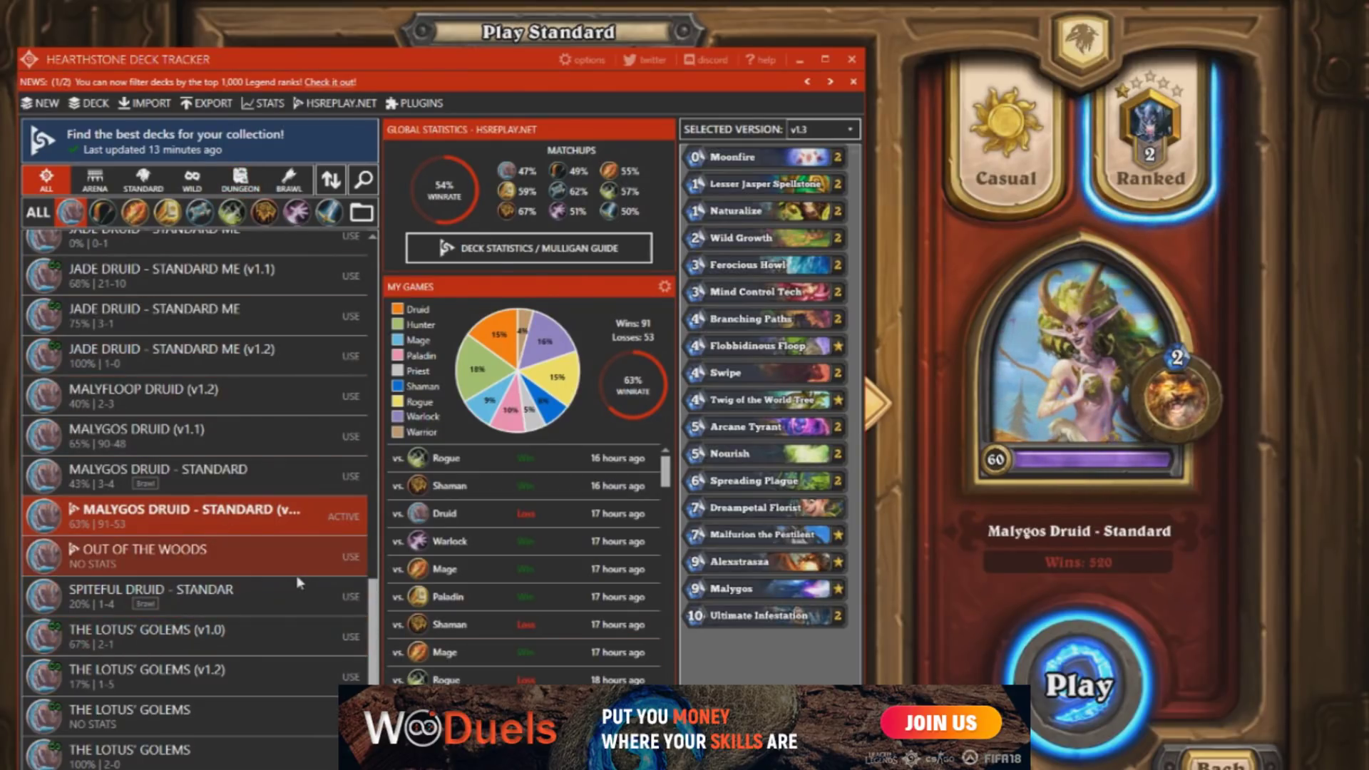
# Step: Copy the Malygos deck's full list and code, then view the Jade Druid - Standard ME deck
pyautogui.click(206, 103)
pyautogui.click(302, 127)
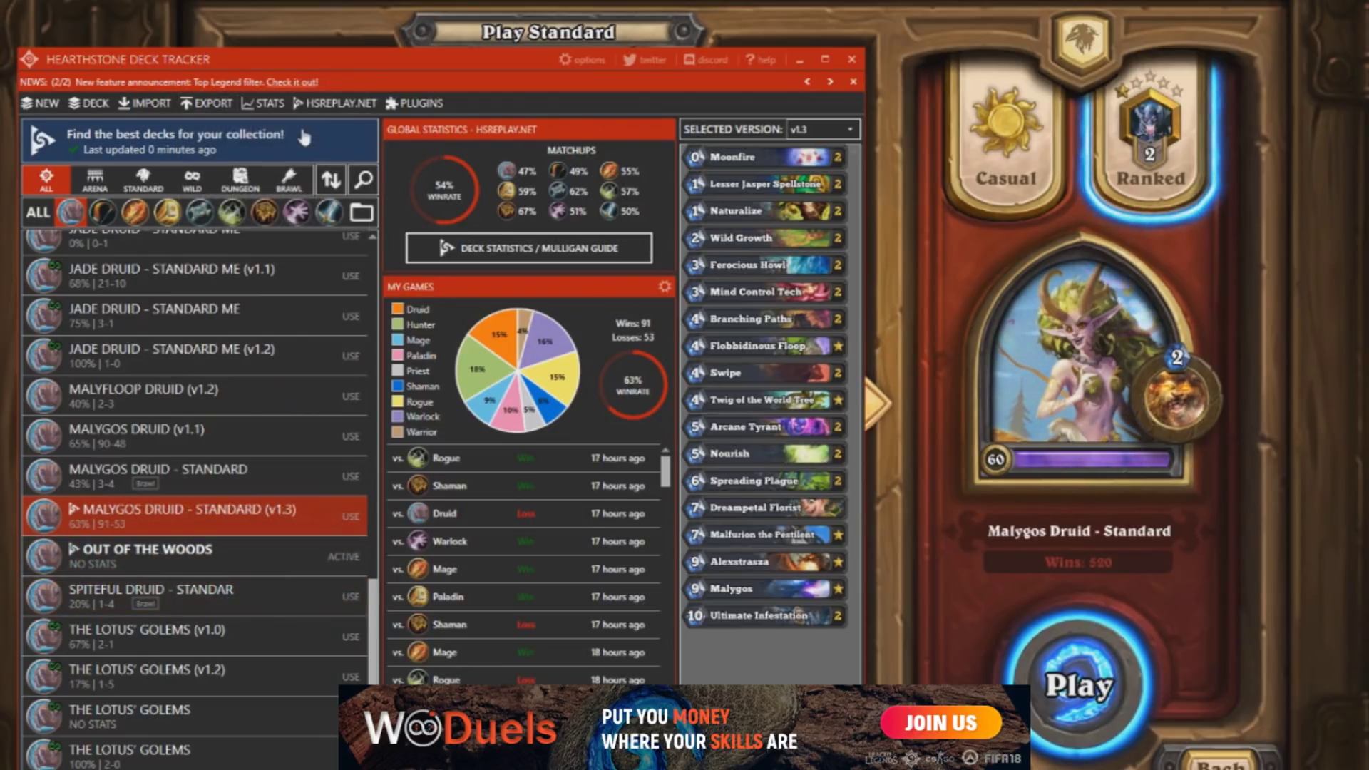
pyautogui.click(580, 234)
pyautogui.click(750, 241)
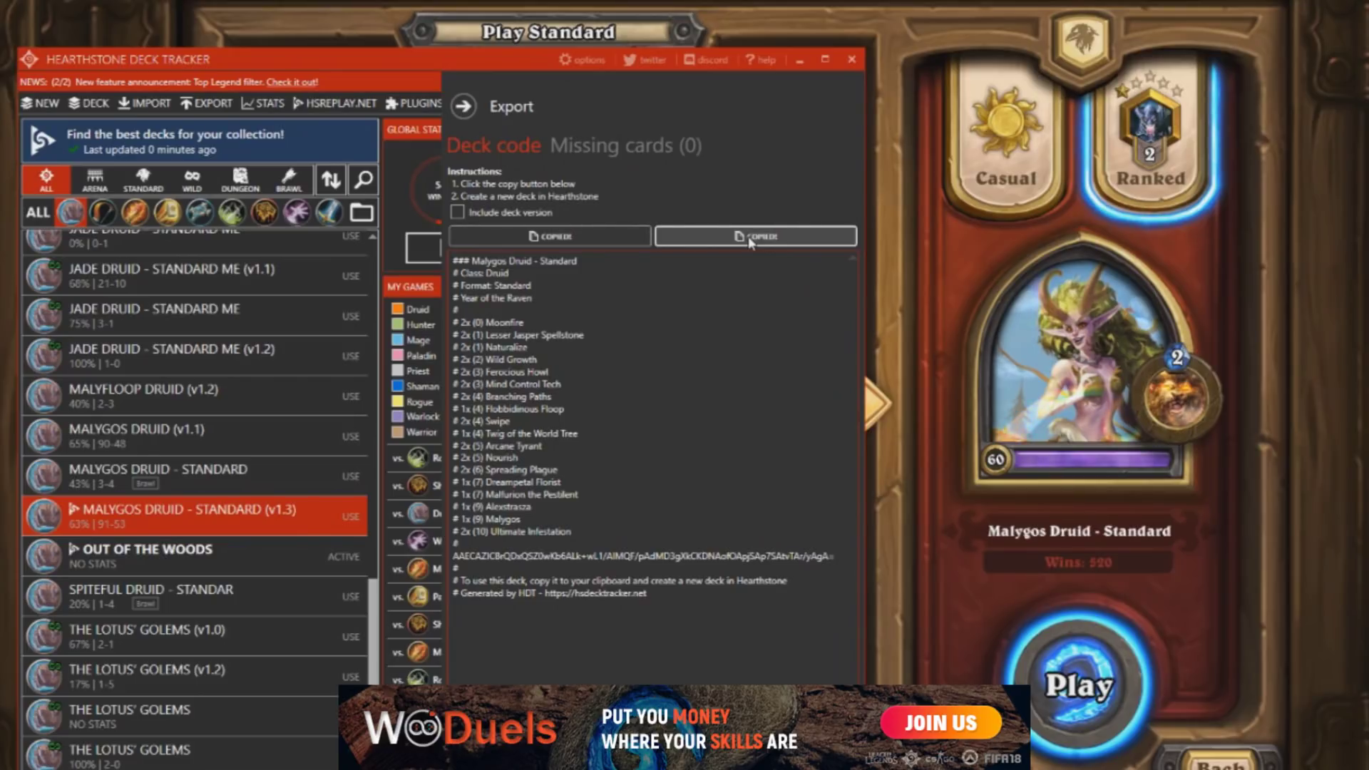
pyautogui.click(462, 107)
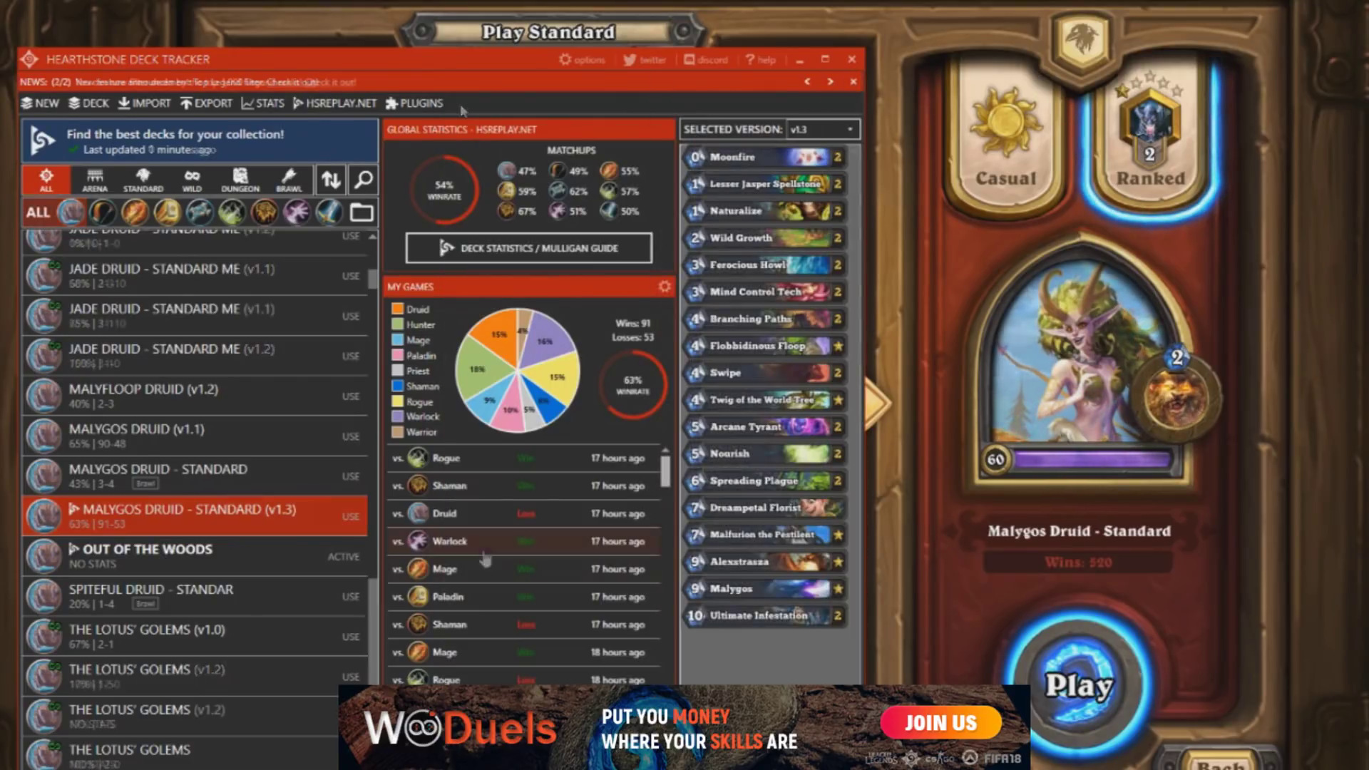
pyautogui.click(163, 288)
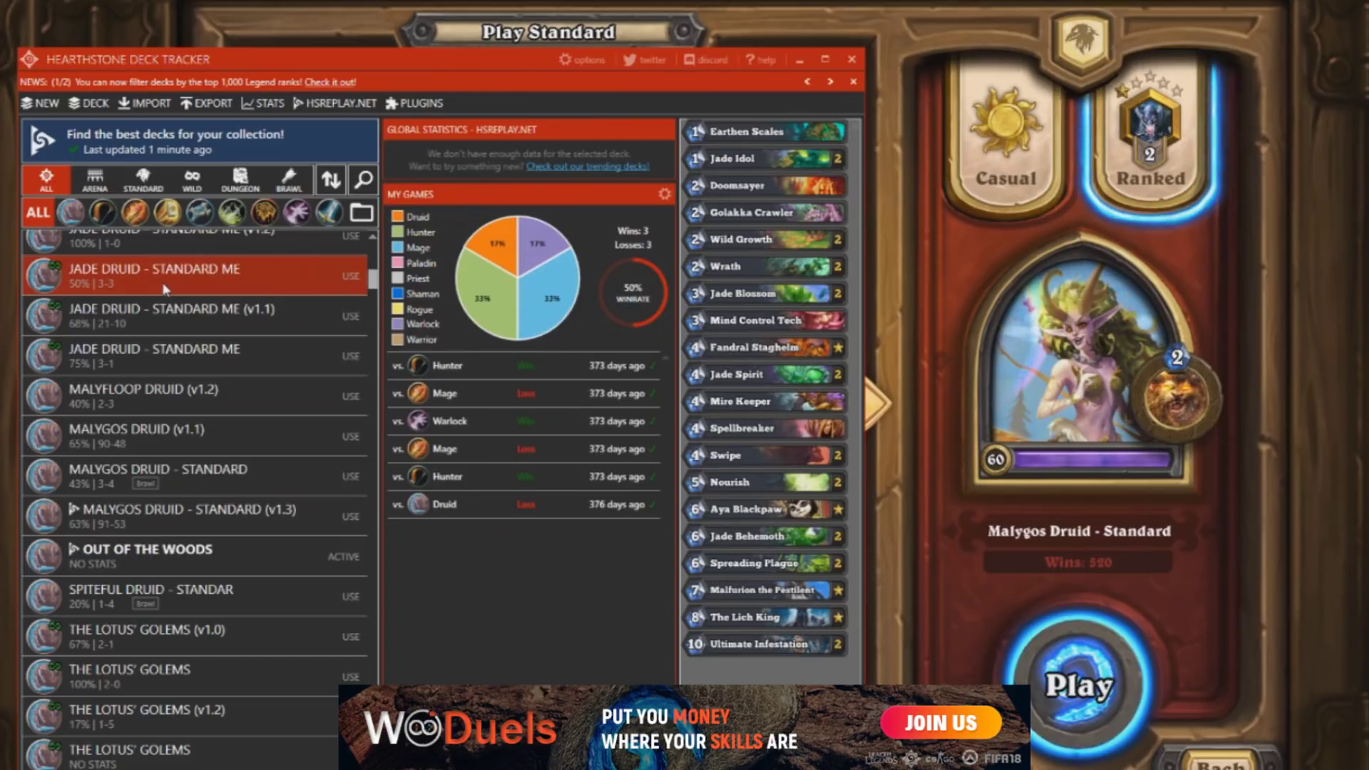
# Step: Archive the Jade Druid deck and filter the list to archived decks
pyautogui.click(92, 106)
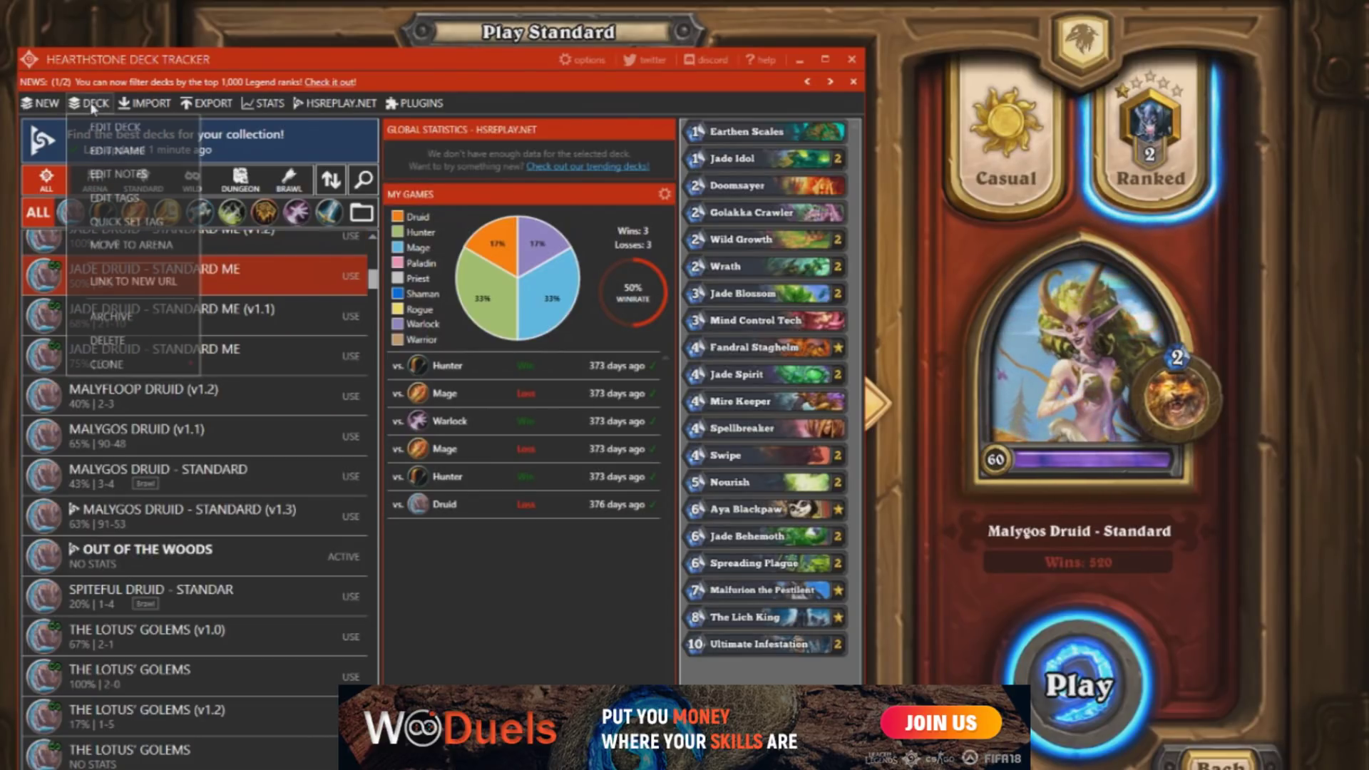
pyautogui.click(140, 317)
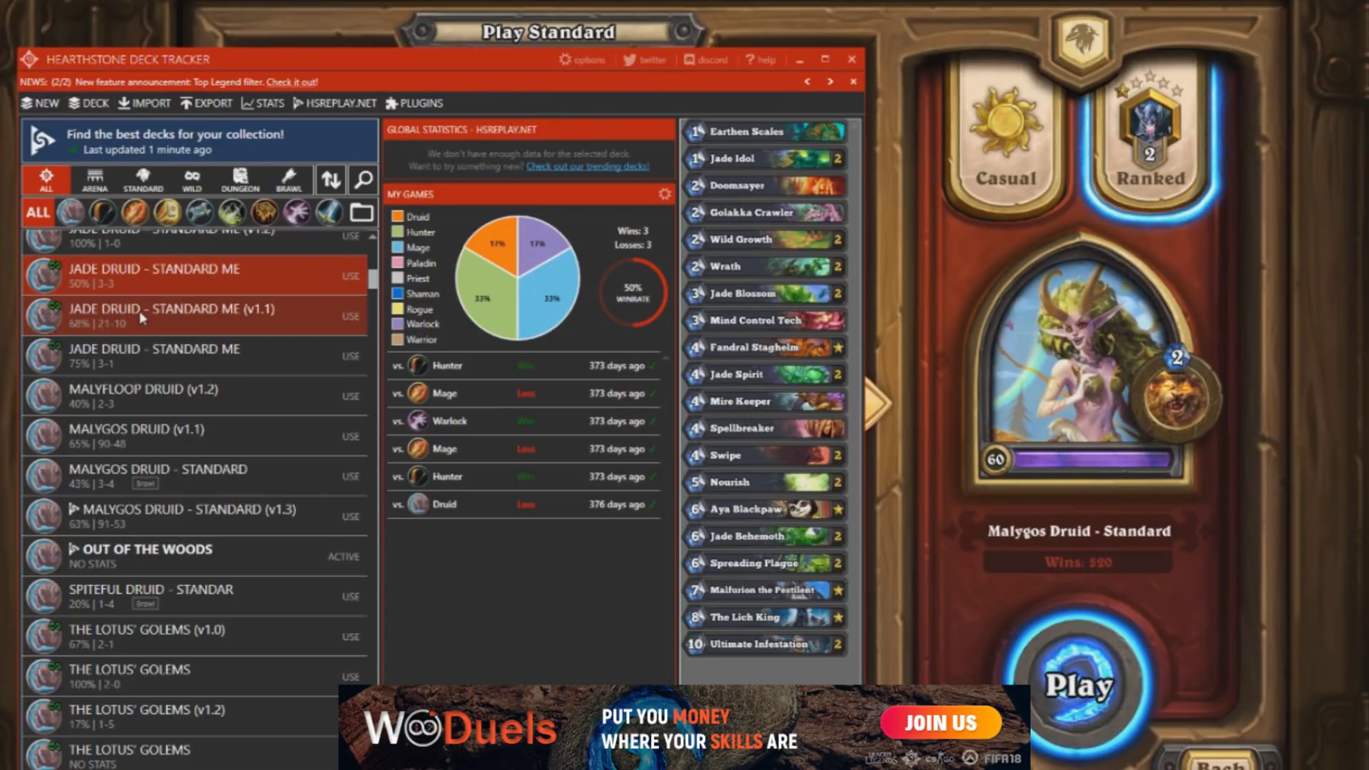
pyautogui.click(364, 215)
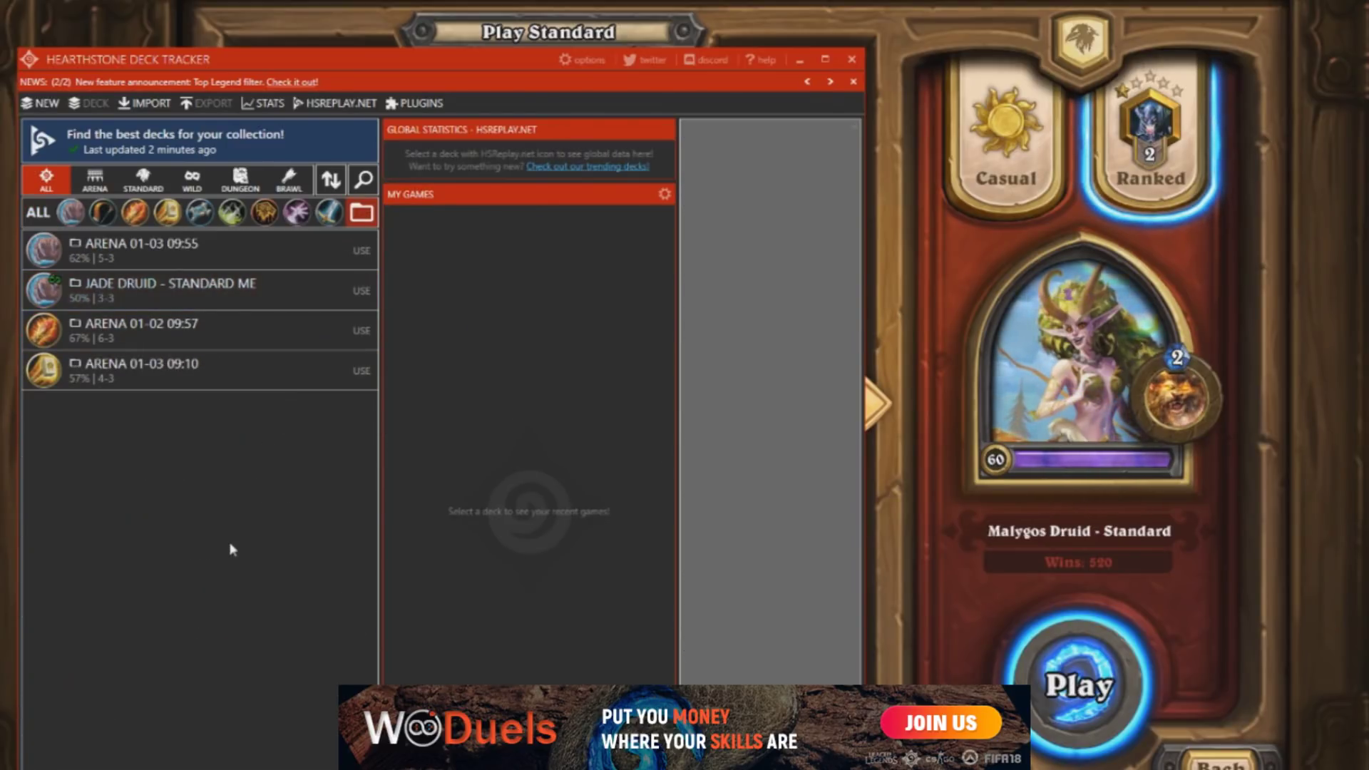
# Step: Archive all Arena decks
pyautogui.click(95, 180)
pyautogui.click(142, 349)
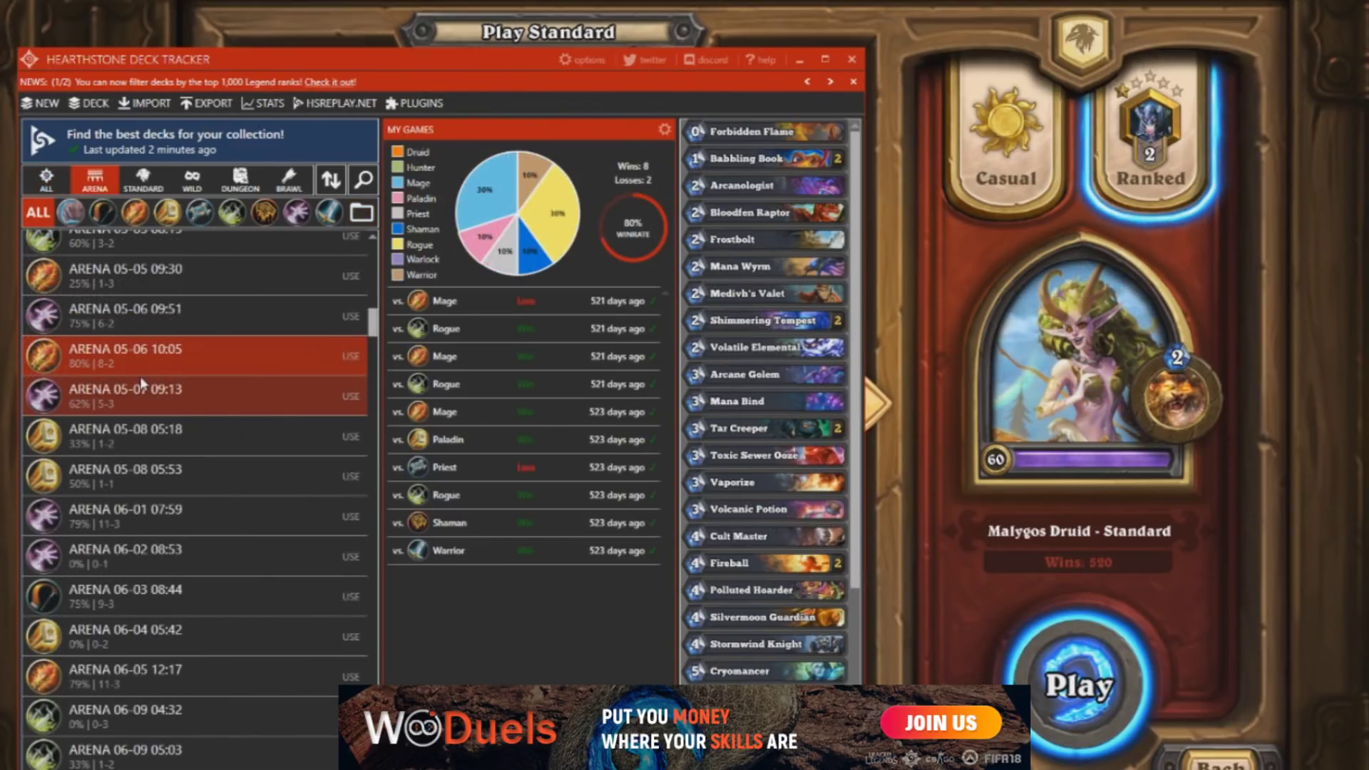
pyautogui.hotkey('ctrl', 'a')
pyautogui.rightClick(138, 365)
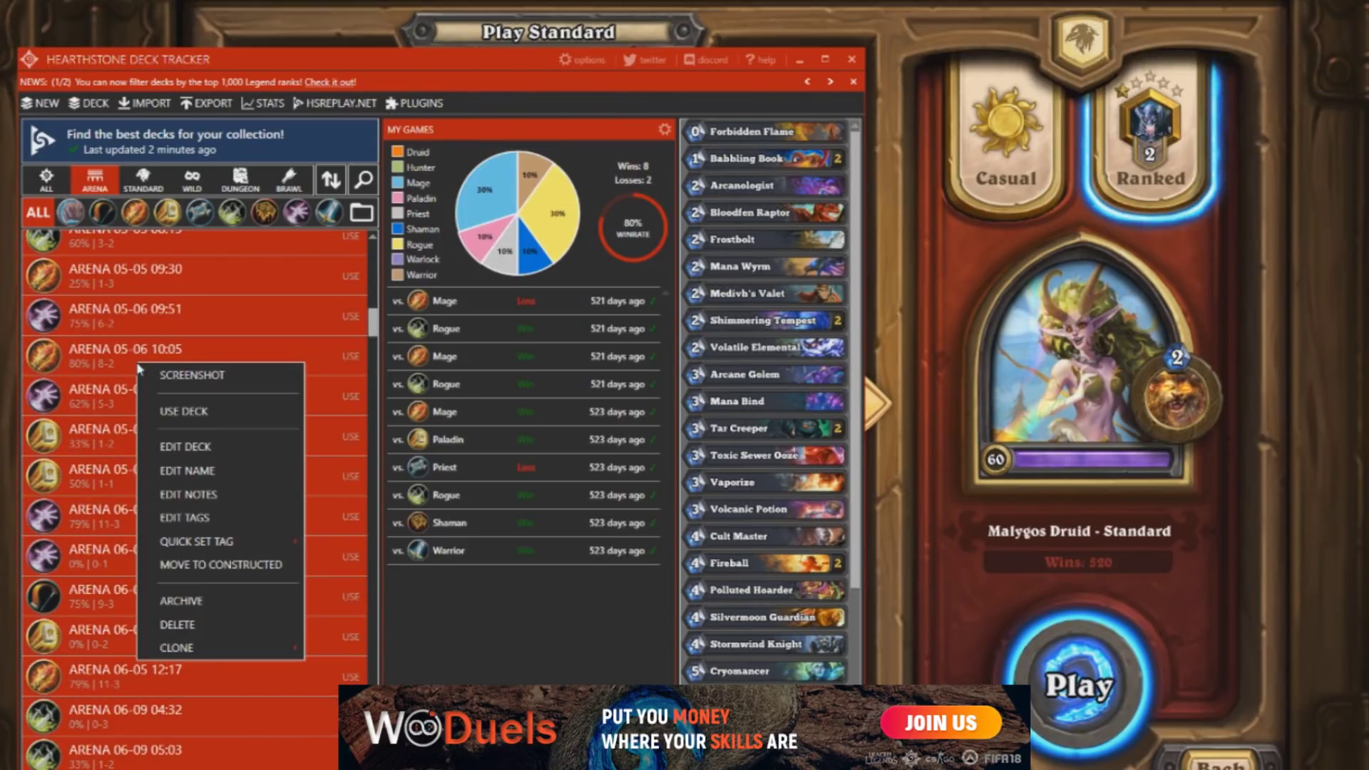
pyautogui.click(199, 599)
# Step: Archive all Dungeon decks across every class
pyautogui.click(240, 180)
pyautogui.click(38, 211)
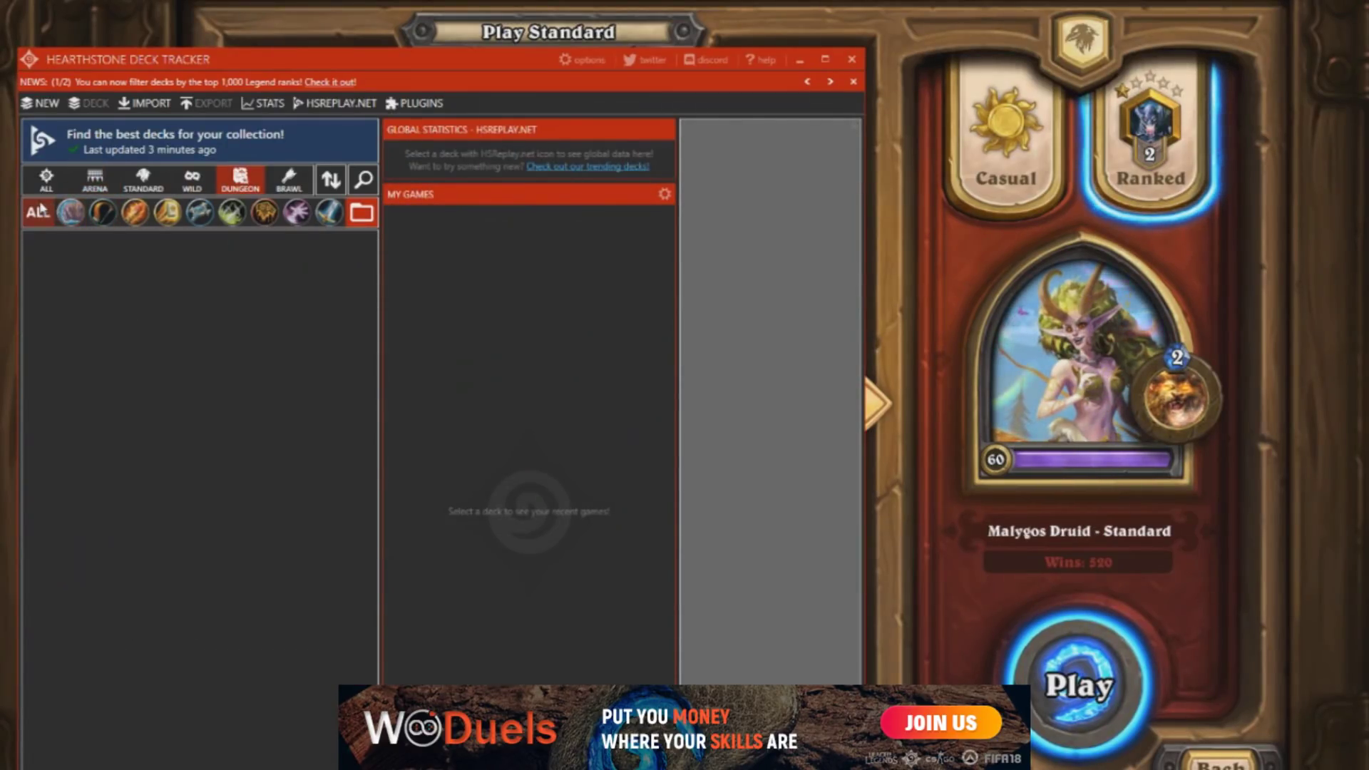
pyautogui.click(152, 407)
pyautogui.hotkey('ctrl', 'a')
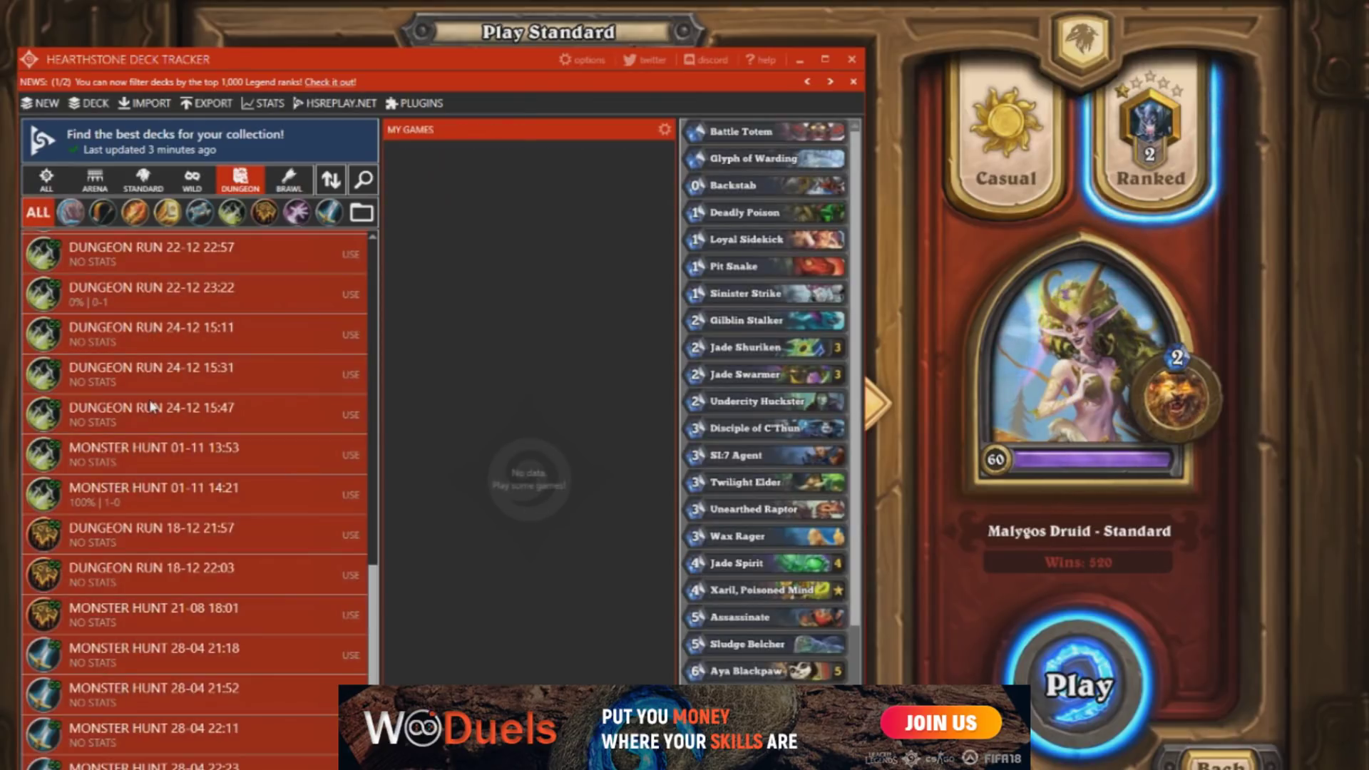
pyautogui.rightClick(151, 407)
pyautogui.click(211, 695)
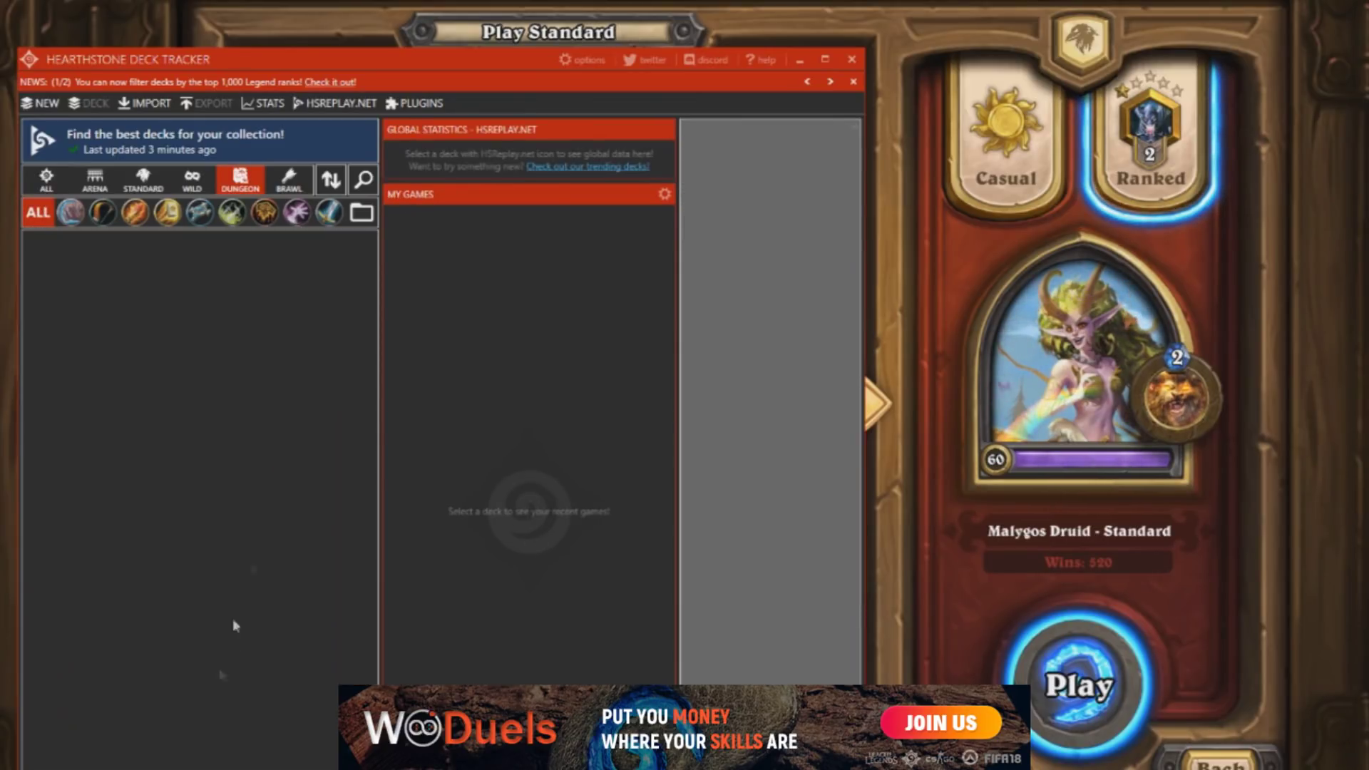
# Step: Archive all Brawl decks and turn on automatic HSReplay.net collection upload
pyautogui.click(288, 180)
pyautogui.hotkey('ctrl', 'a')
pyautogui.rightClick(194, 388)
pyautogui.click(254, 682)
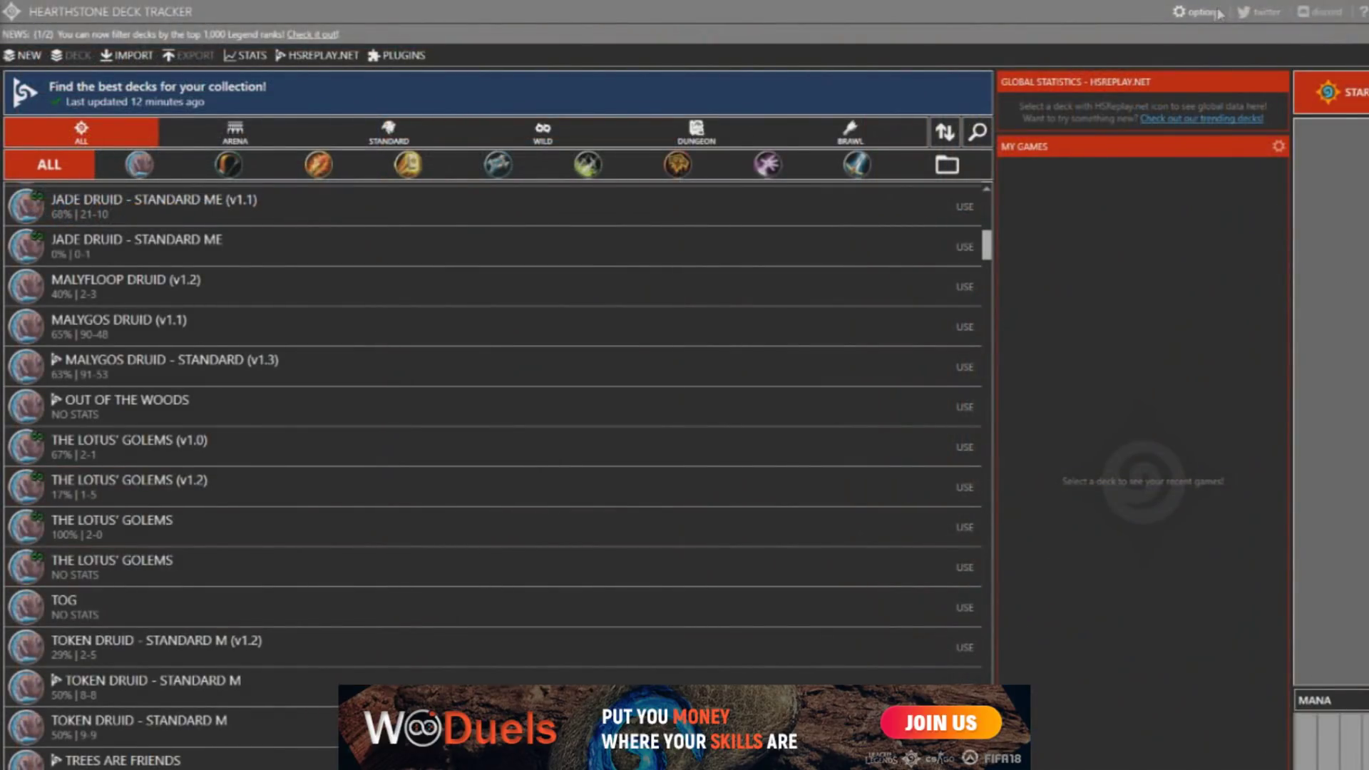
pyautogui.click(1202, 12)
pyautogui.click(213, 347)
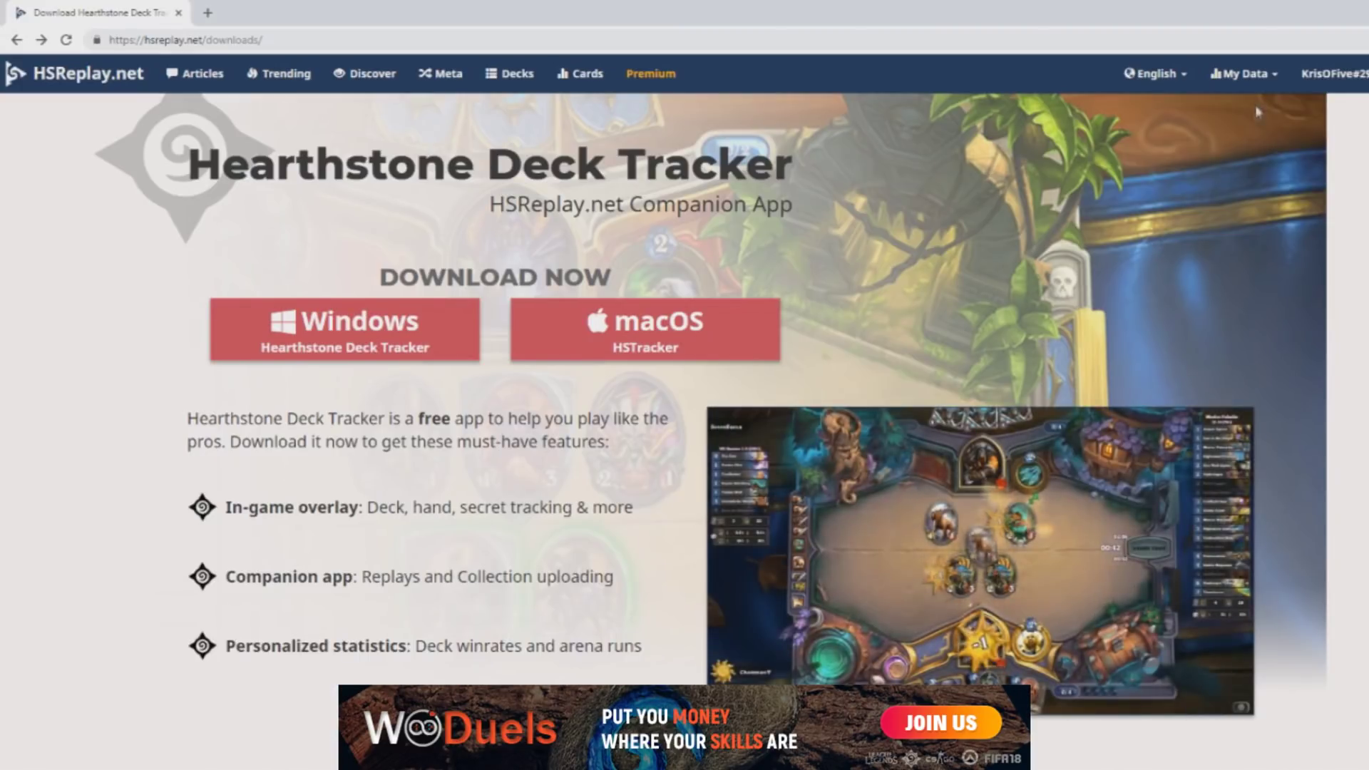
# Step: Make the HSReplay.net card collection public and copy its share link
pyautogui.click(1262, 80)
pyautogui.click(1237, 172)
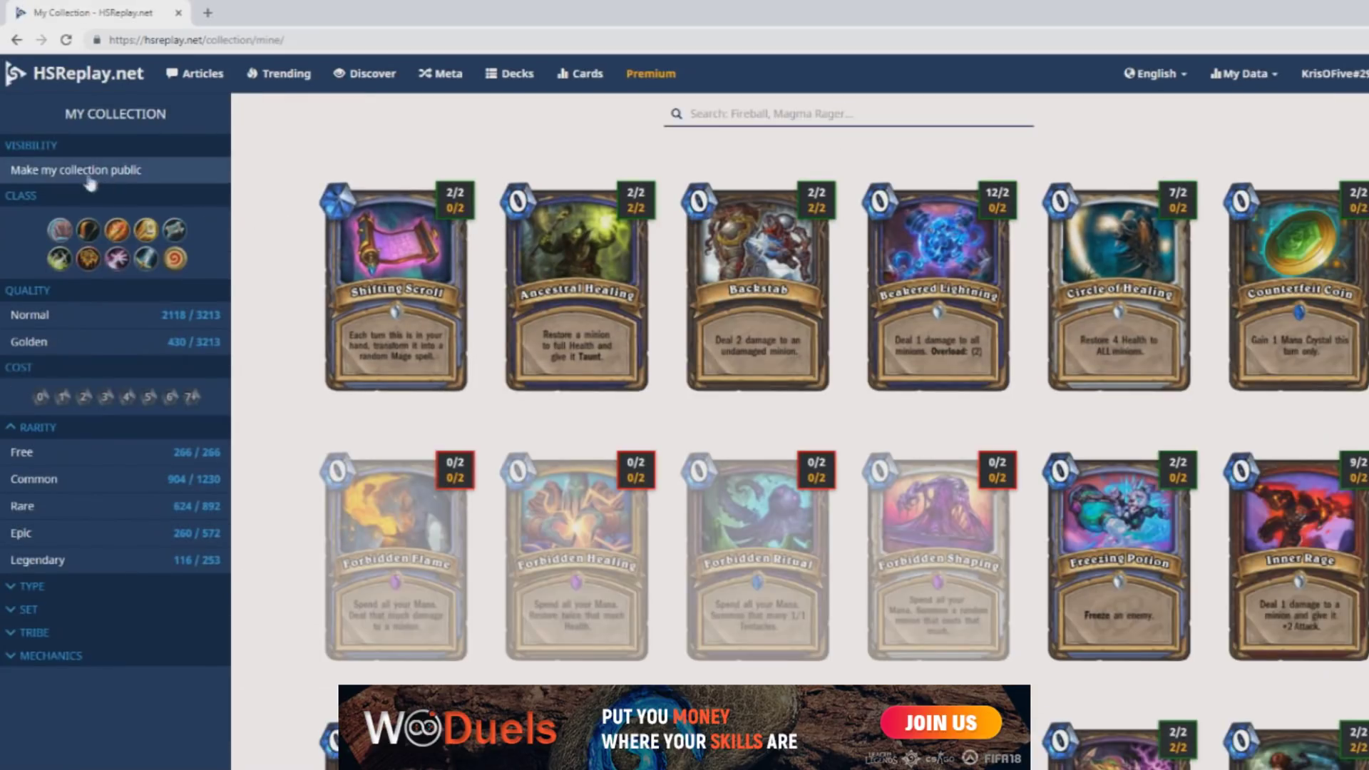
pyautogui.click(81, 171)
pyautogui.click(197, 201)
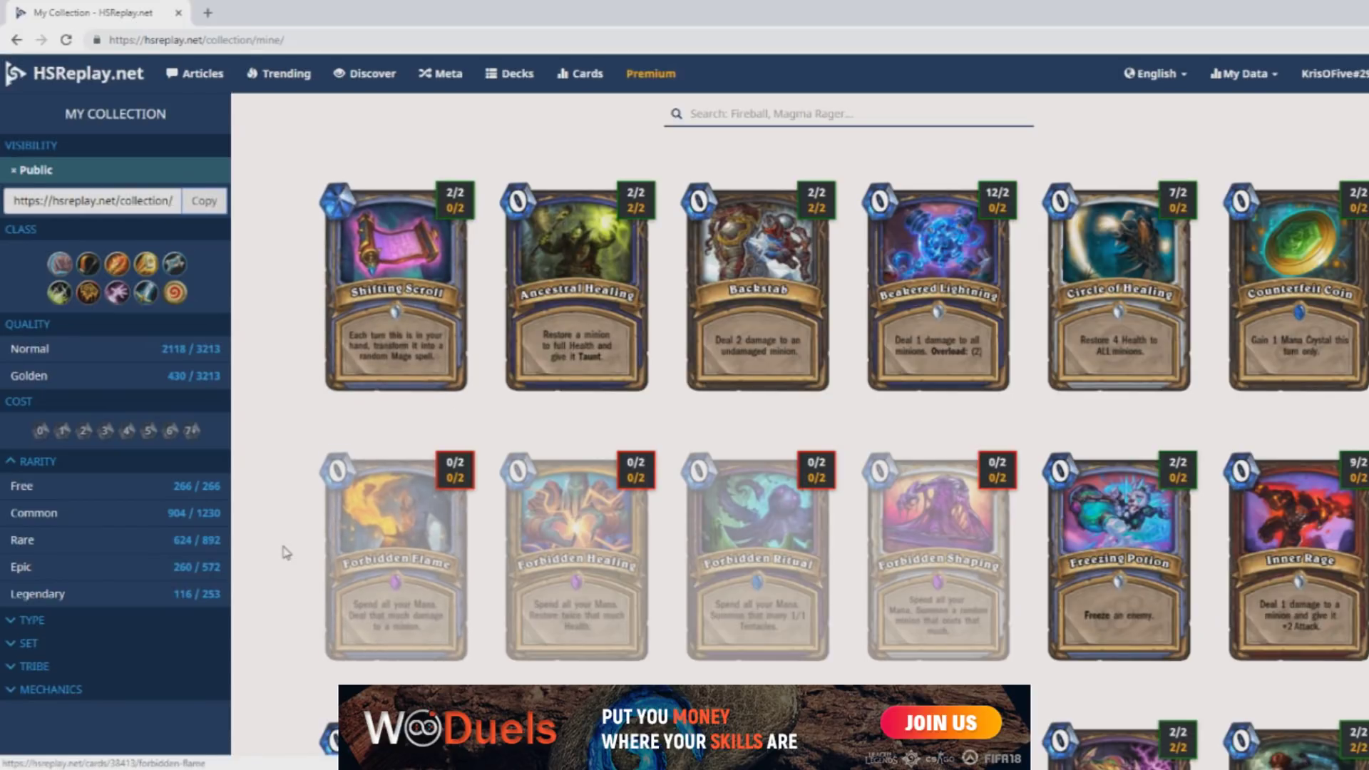
# Step: Filter the collection to Golden cards of Free, Common, Rare and Epic rarity
pyautogui.click(47, 350)
pyautogui.click(39, 377)
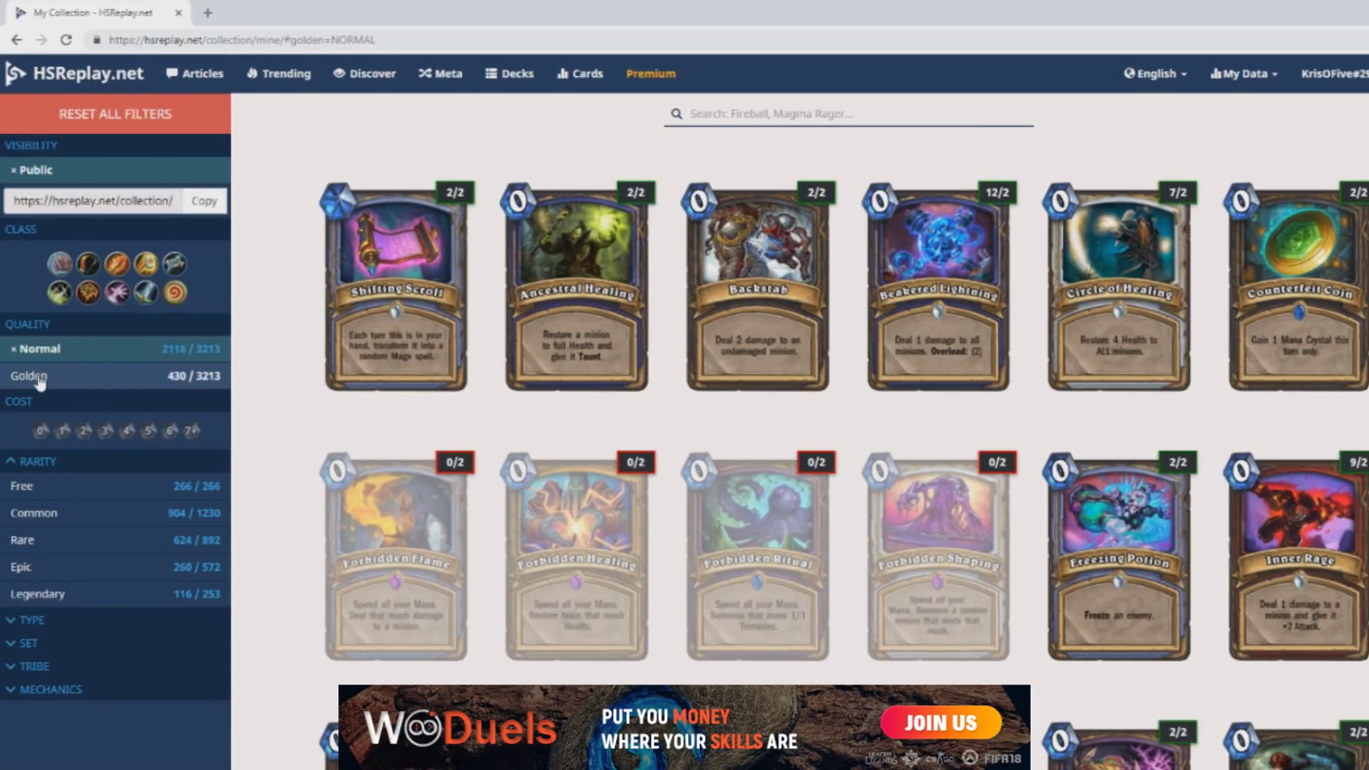
pyautogui.click(47, 496)
pyautogui.click(44, 514)
pyautogui.click(41, 542)
pyautogui.click(39, 570)
# Step: Add Legendary to the rarity filter and open HSReplay.net's best decks for the collection
pyautogui.click(41, 596)
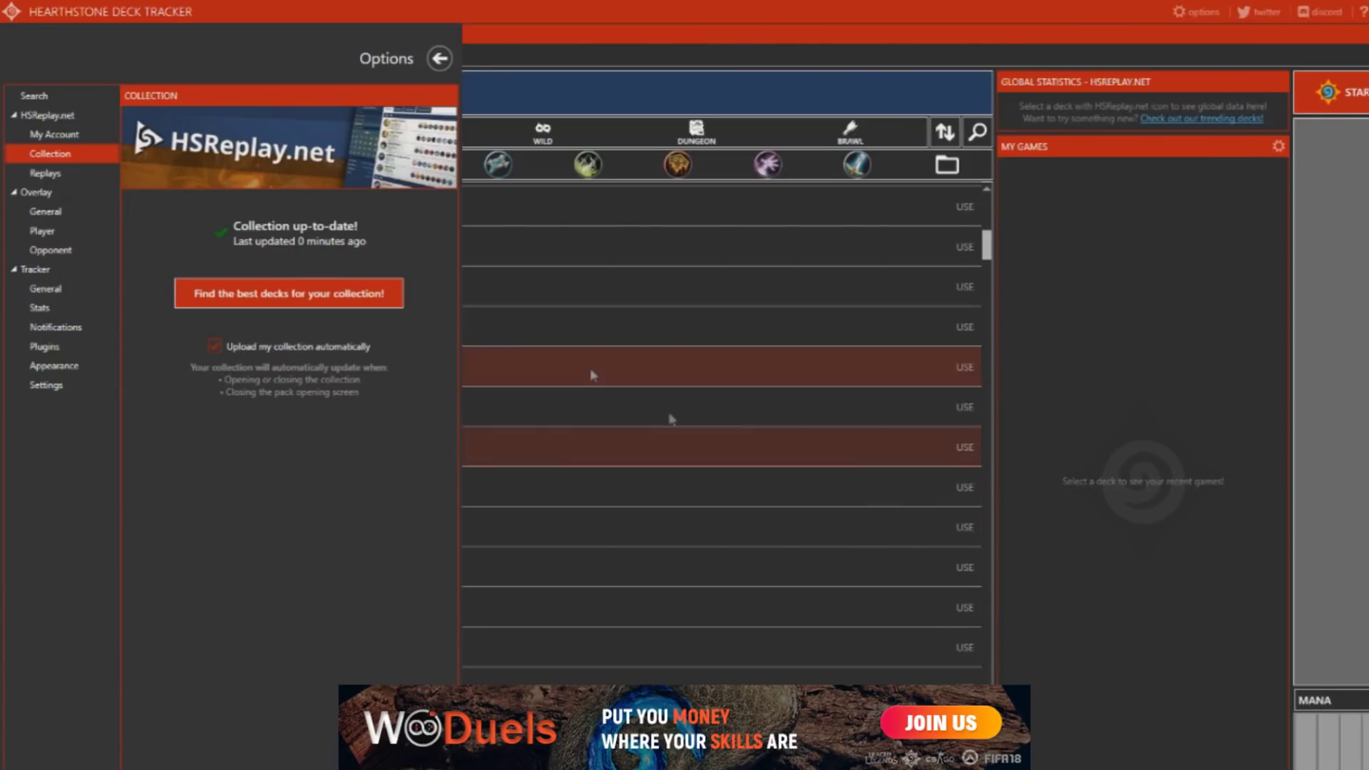
pyautogui.click(308, 295)
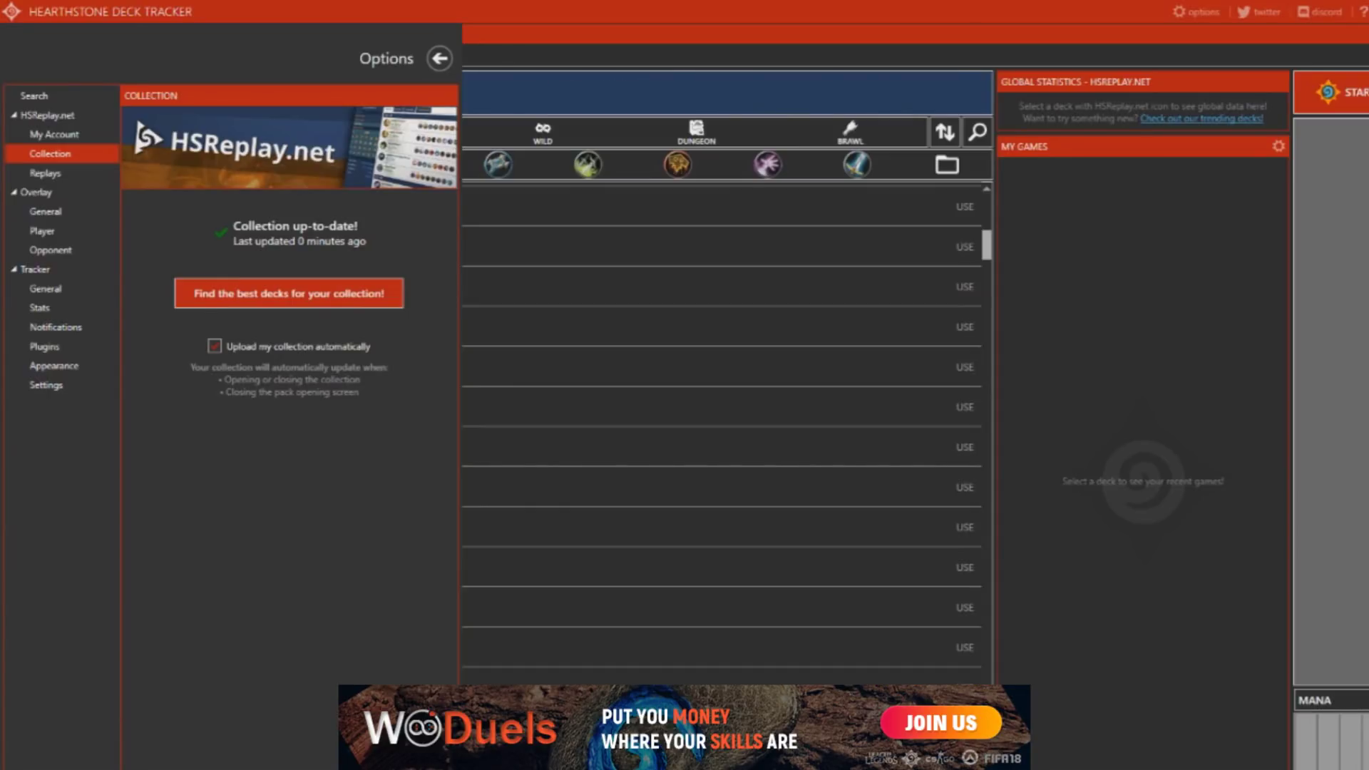
pyautogui.click(67, 173)
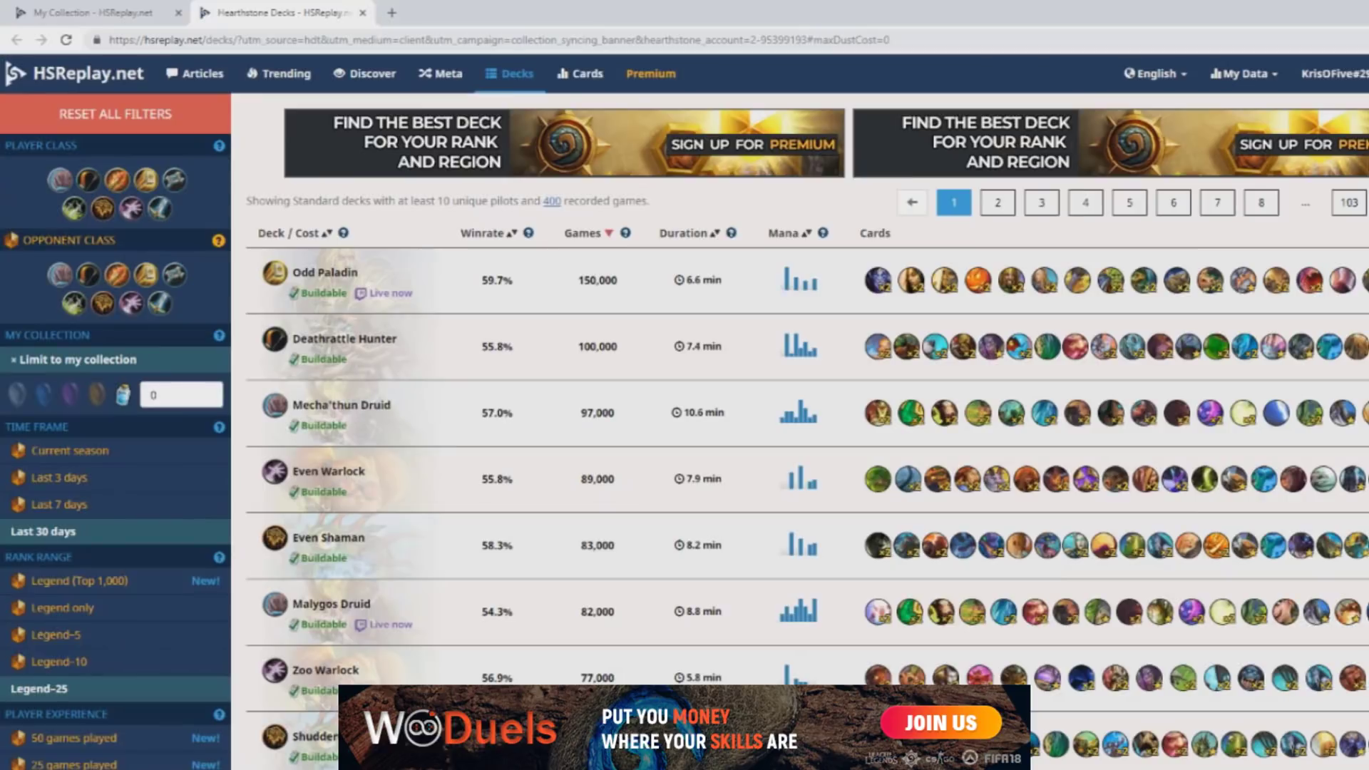
# Step: Open the most recent friendly match from My Replays and copy its share link
pyautogui.click(1270, 89)
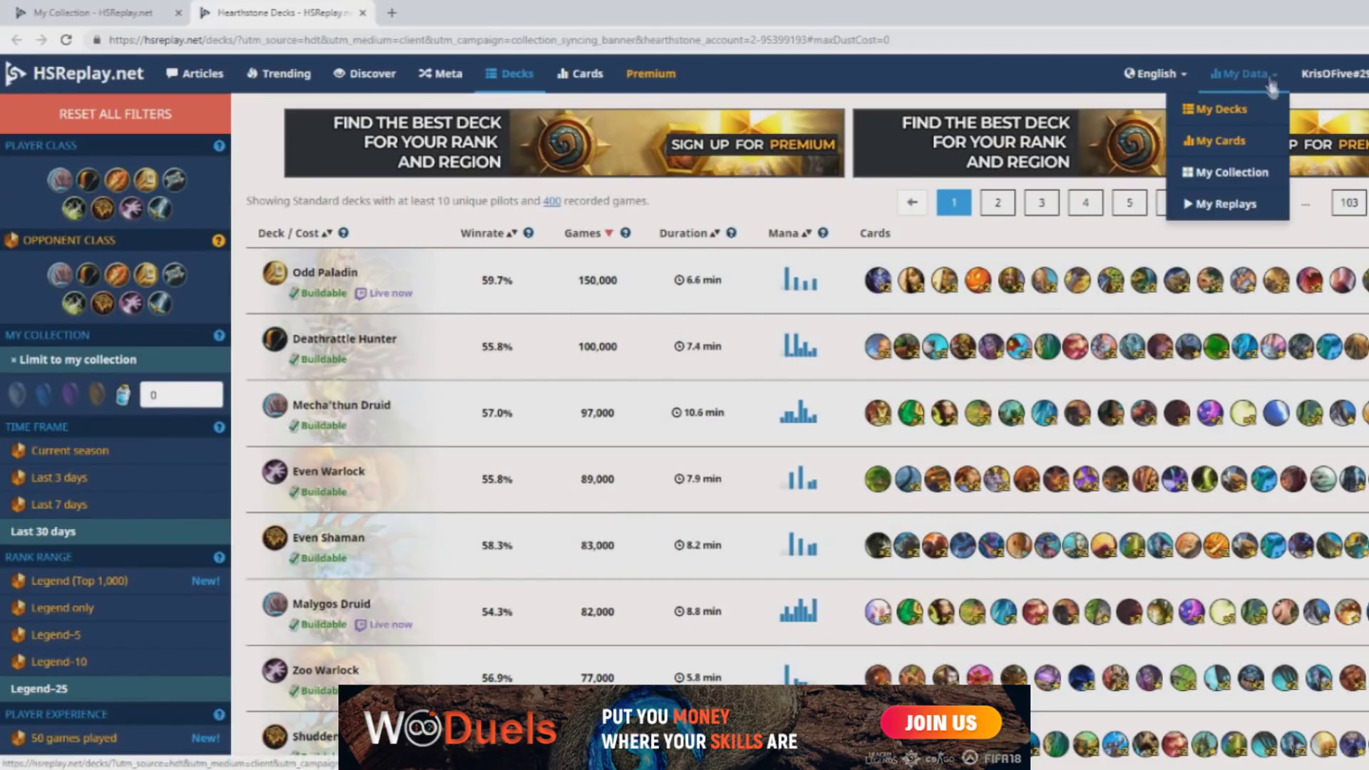
pyautogui.click(1219, 203)
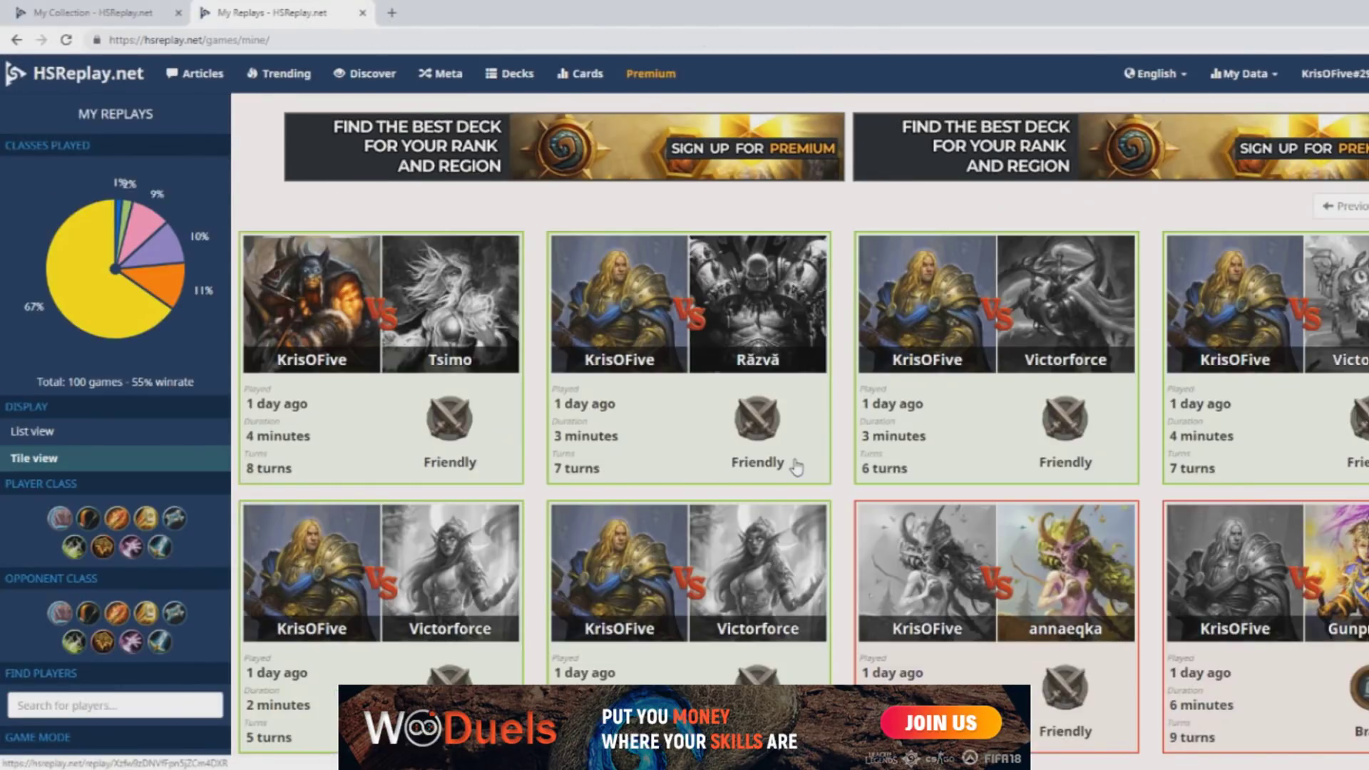
pyautogui.click(454, 336)
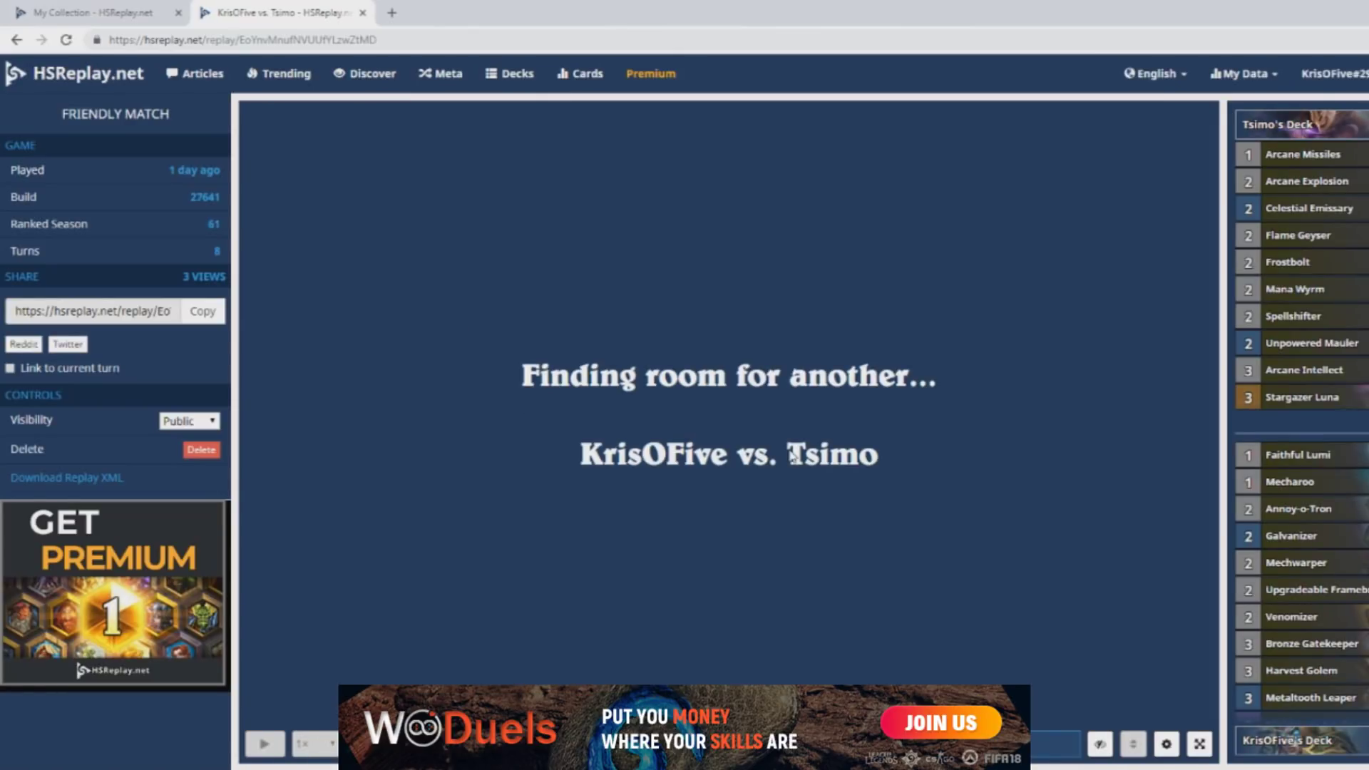
pyautogui.click(203, 311)
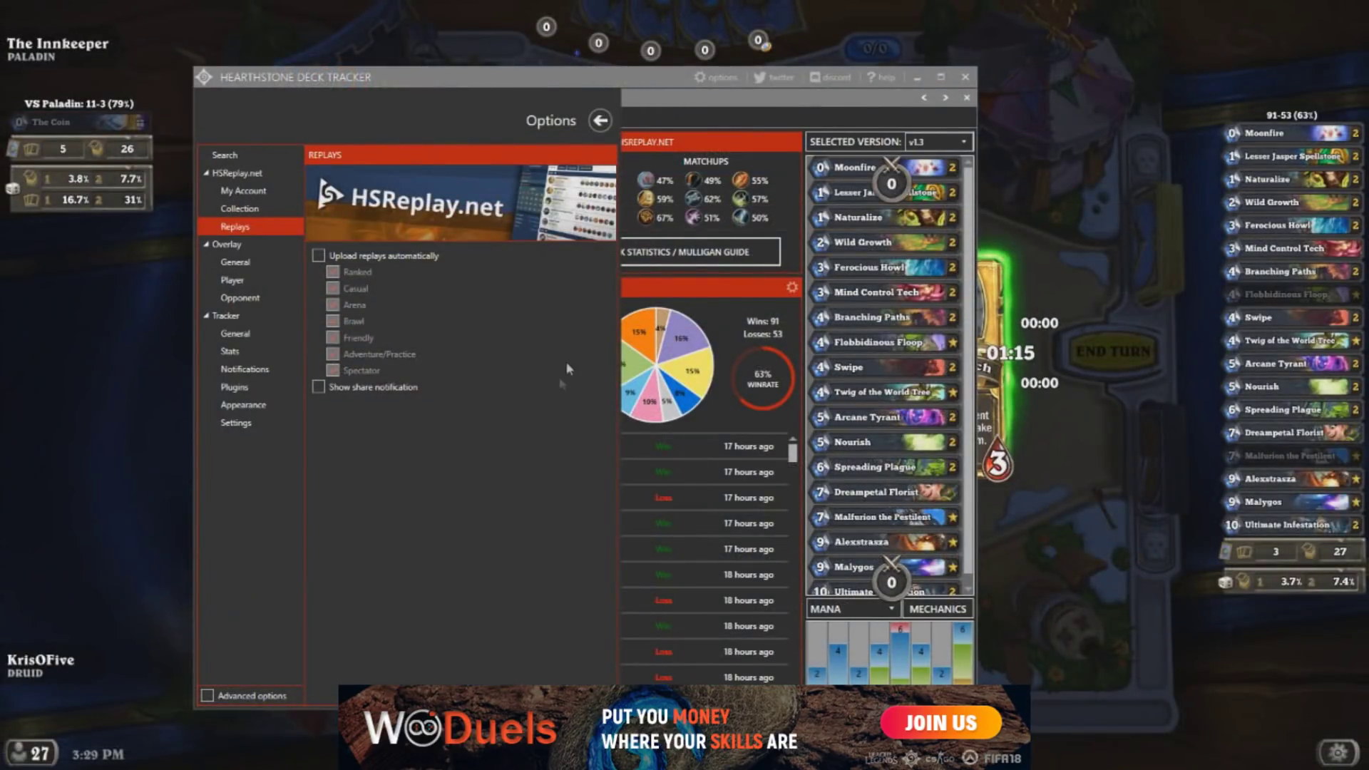
# Step: Stop hiding timers, nudge the player deck overlay slightly right, and relock the overlays
pyautogui.click(236, 264)
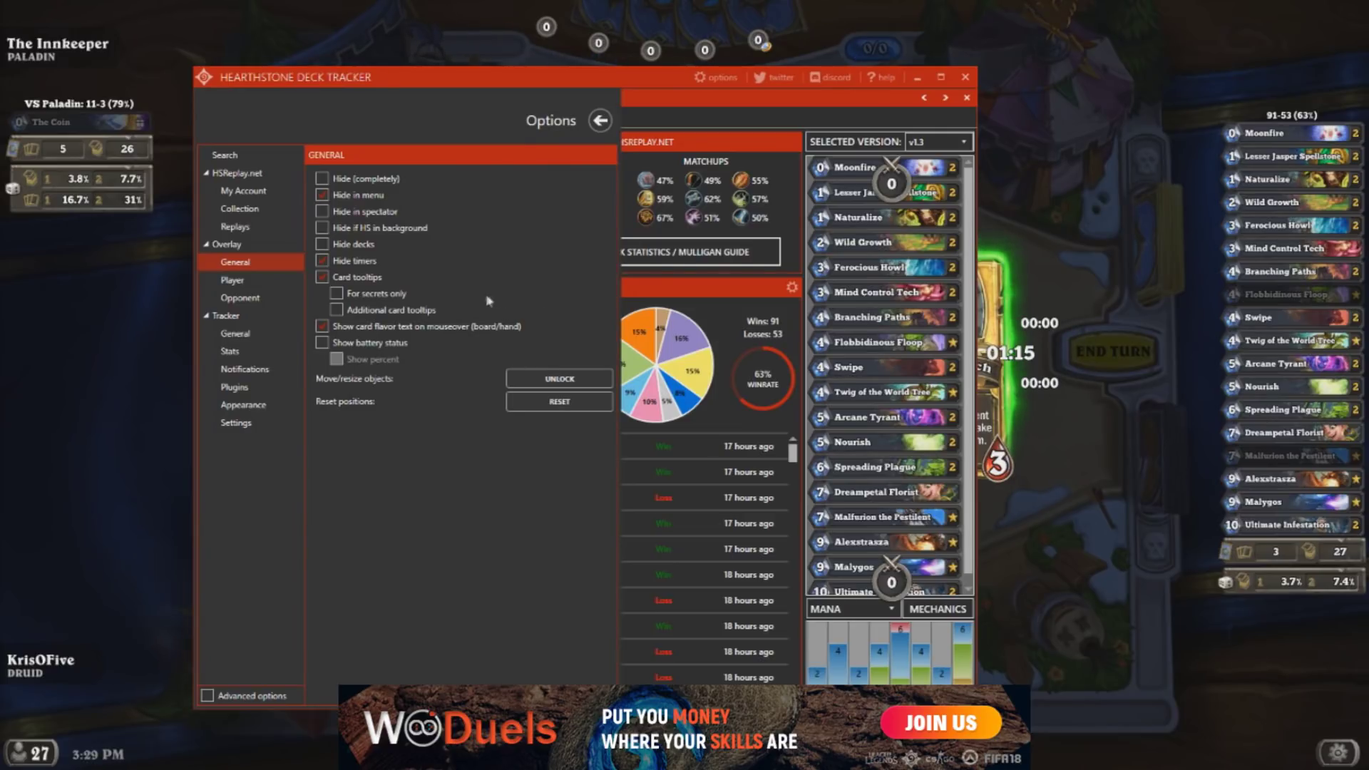
pyautogui.click(323, 261)
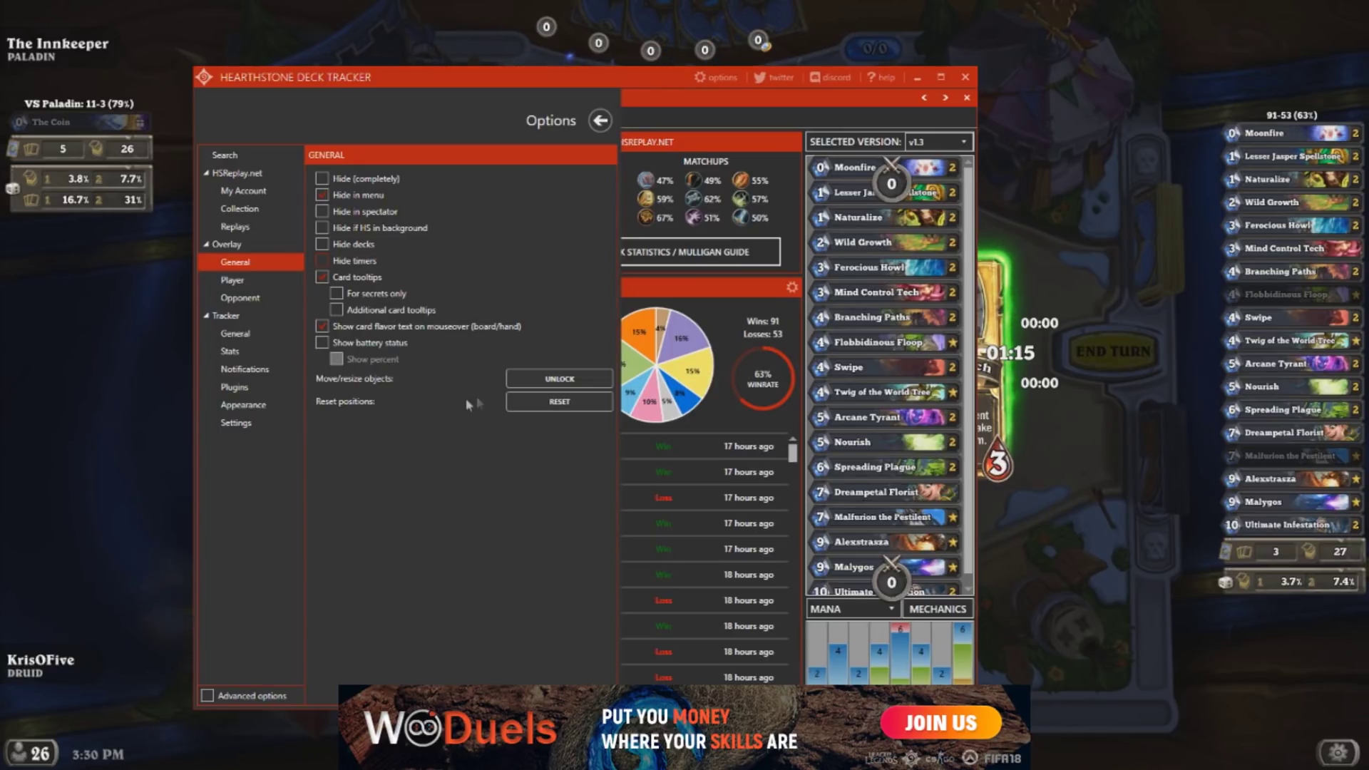
pyautogui.click(580, 385)
pyautogui.click(1325, 660)
pyautogui.moveTo(1325, 659); pyautogui.dragTo(1333, 657)
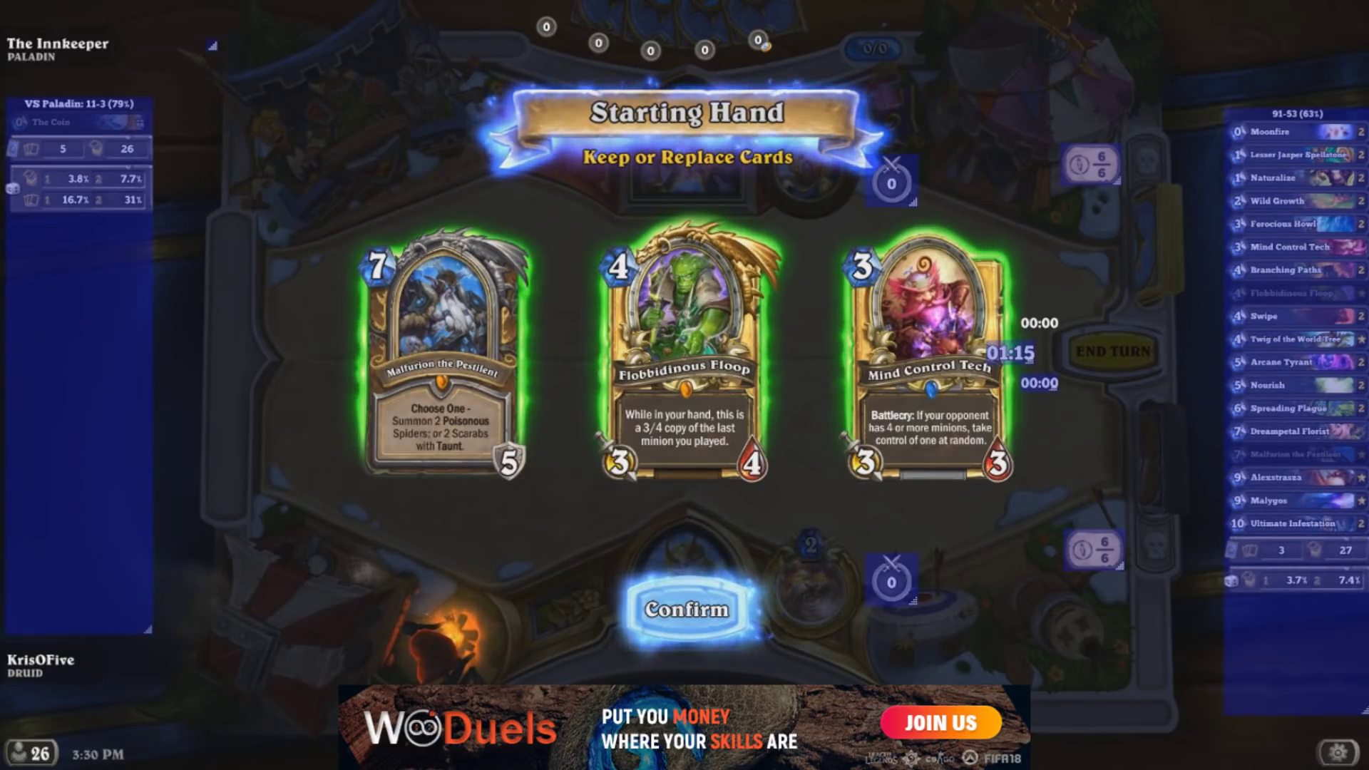
pyautogui.hotkey('alt', 'Tab')
pyautogui.click(560, 379)
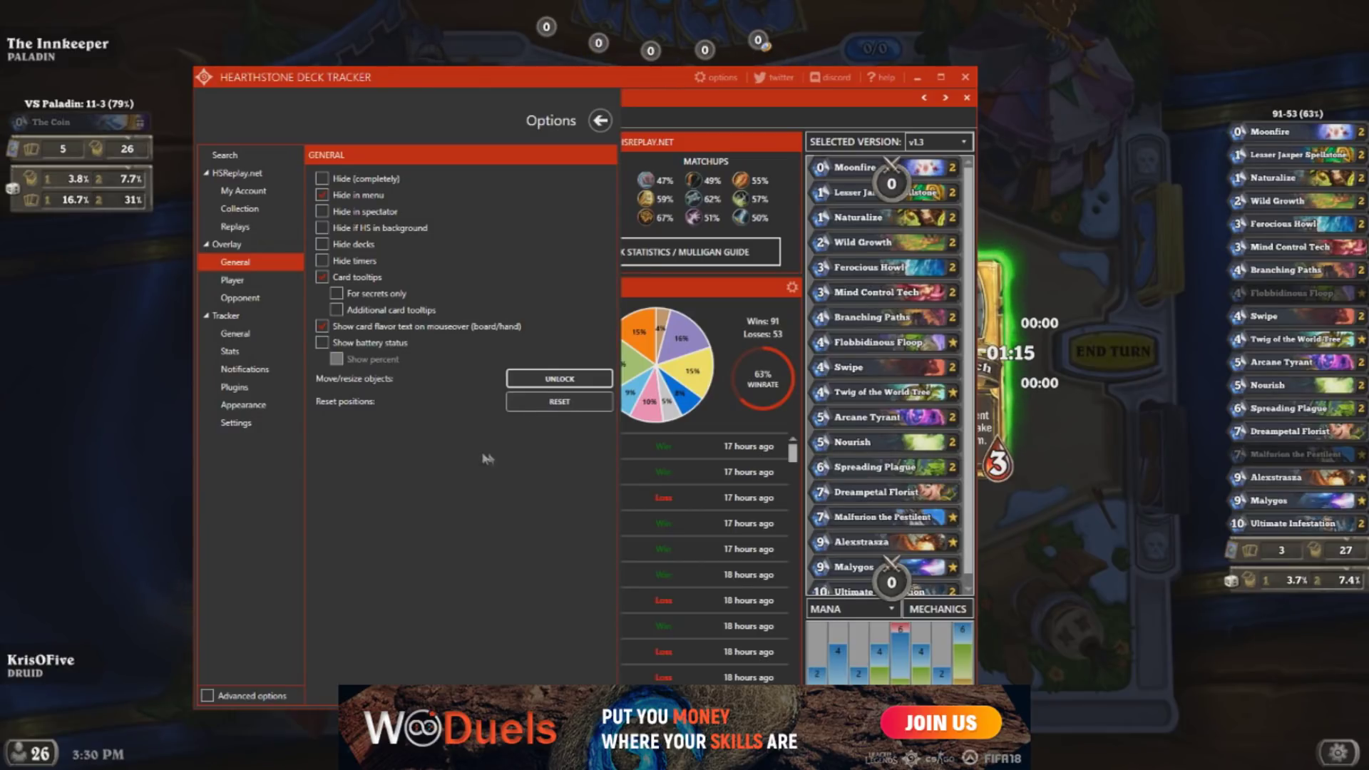
pyautogui.click(233, 282)
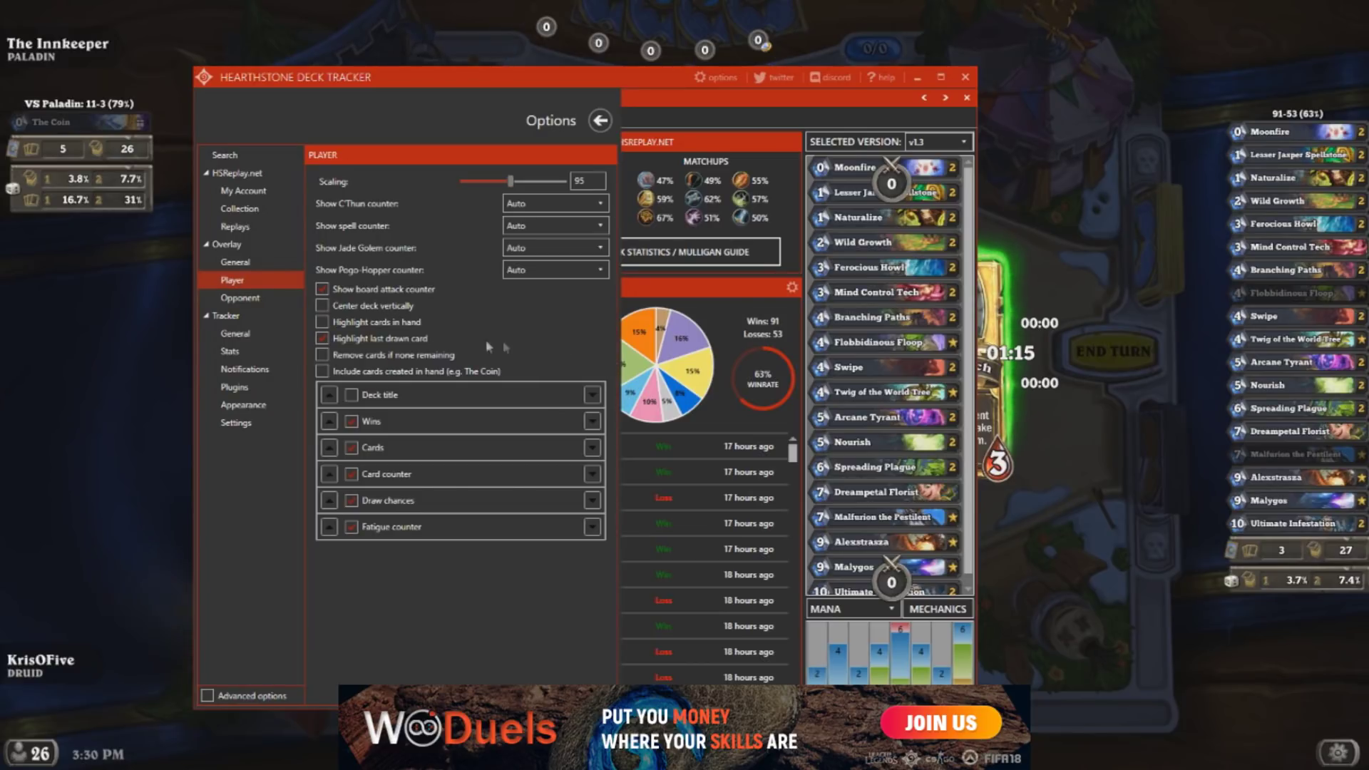
# Step: Enable the player board attack counter and test toggling the Wins display off and on
pyautogui.click(324, 290)
pyautogui.moveTo(659, 82); pyautogui.dragTo(540, 59)
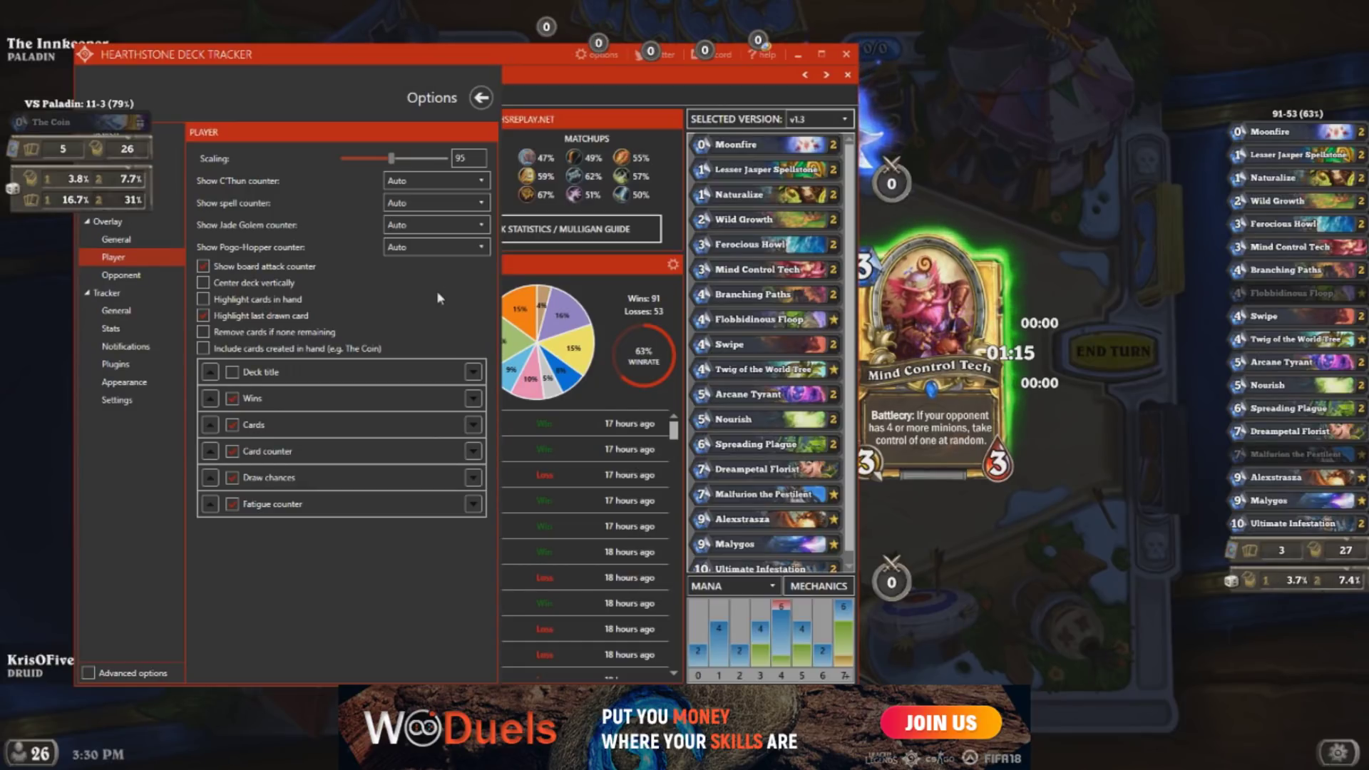
pyautogui.click(233, 400)
pyautogui.click(233, 400)
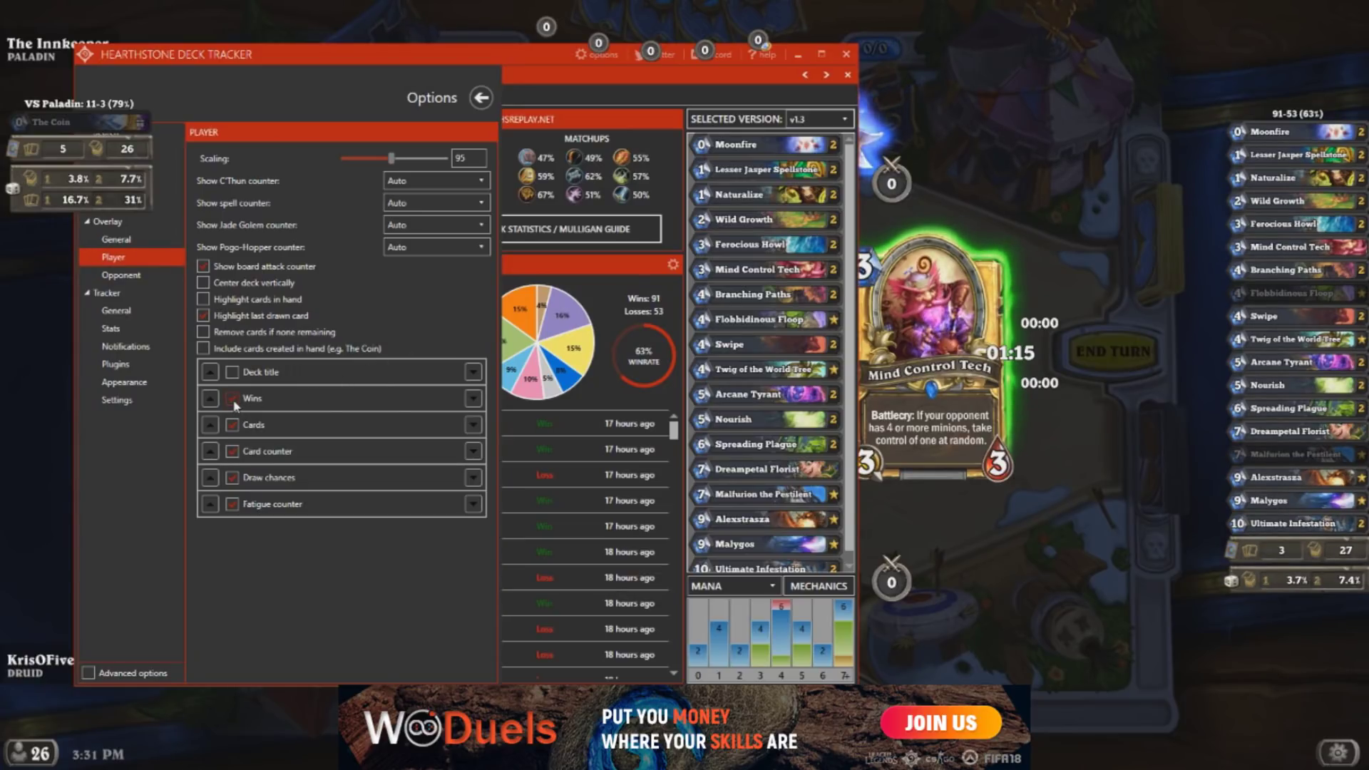
pyautogui.click(233, 399)
pyautogui.click(233, 399)
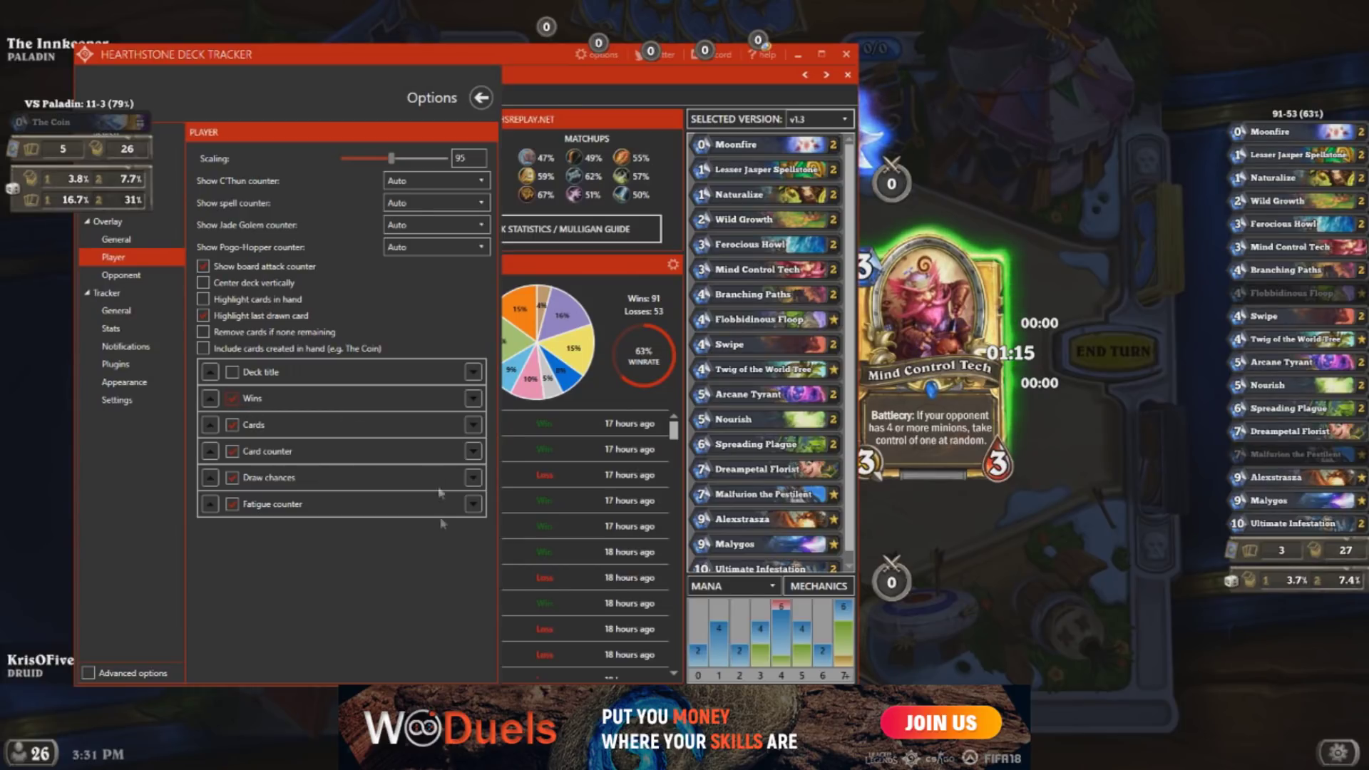
# Step: Add the player fatigue counter and test the Draw chances toggle
pyautogui.click(232, 505)
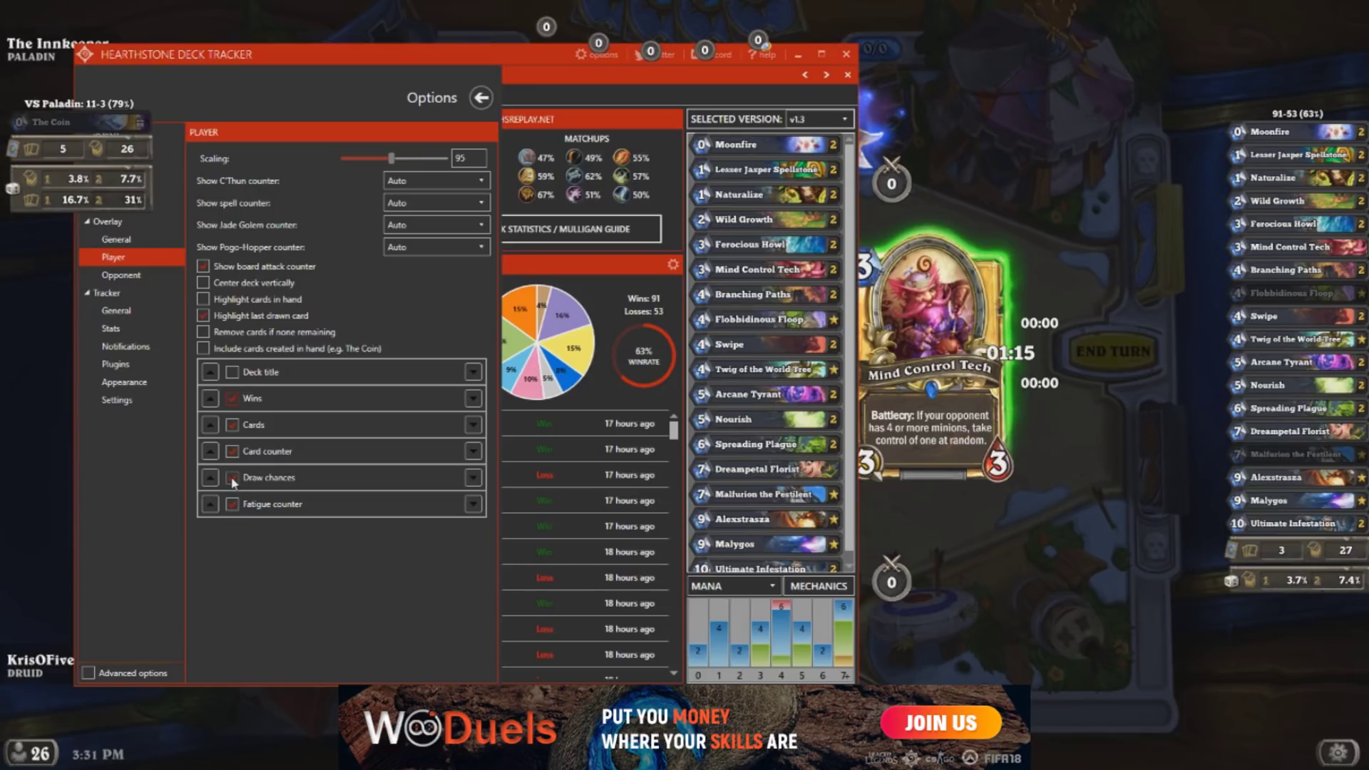
pyautogui.click(232, 478)
pyautogui.click(232, 478)
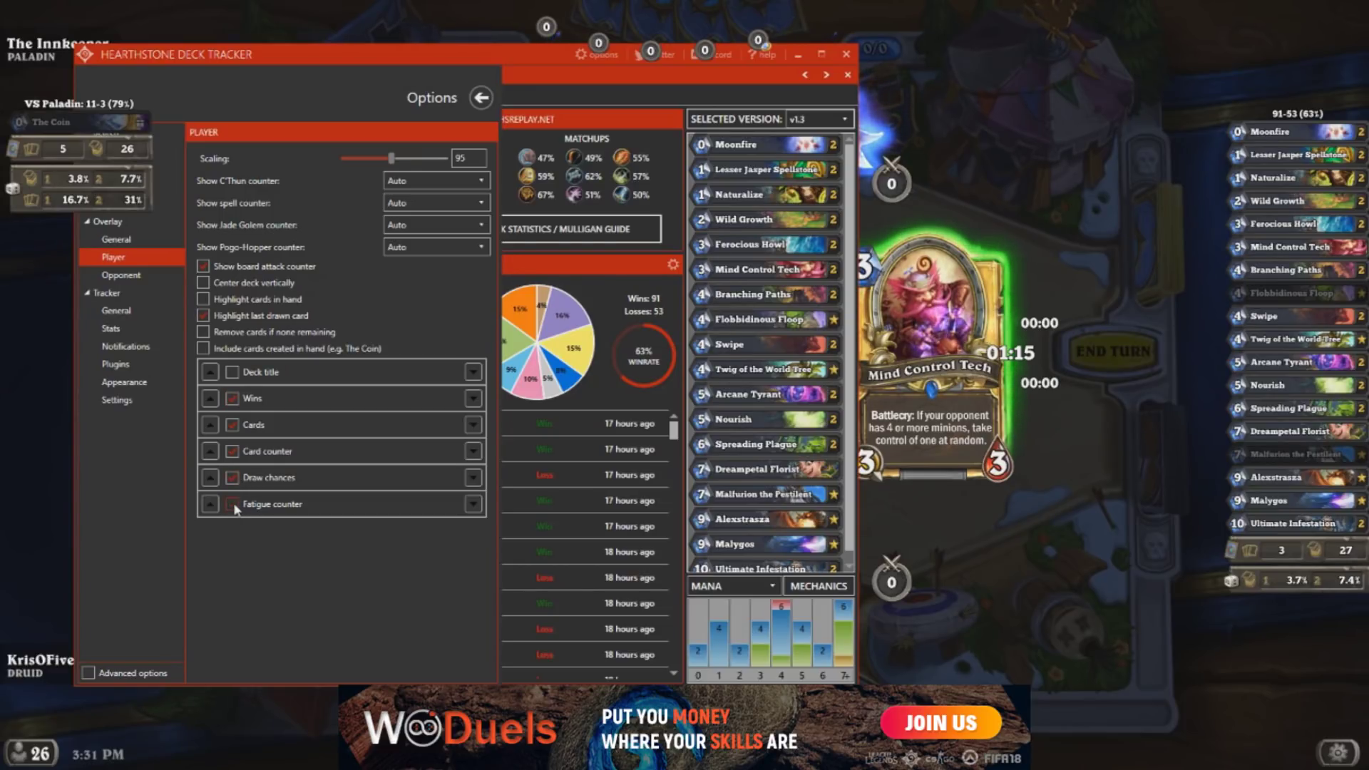
pyautogui.click(122, 277)
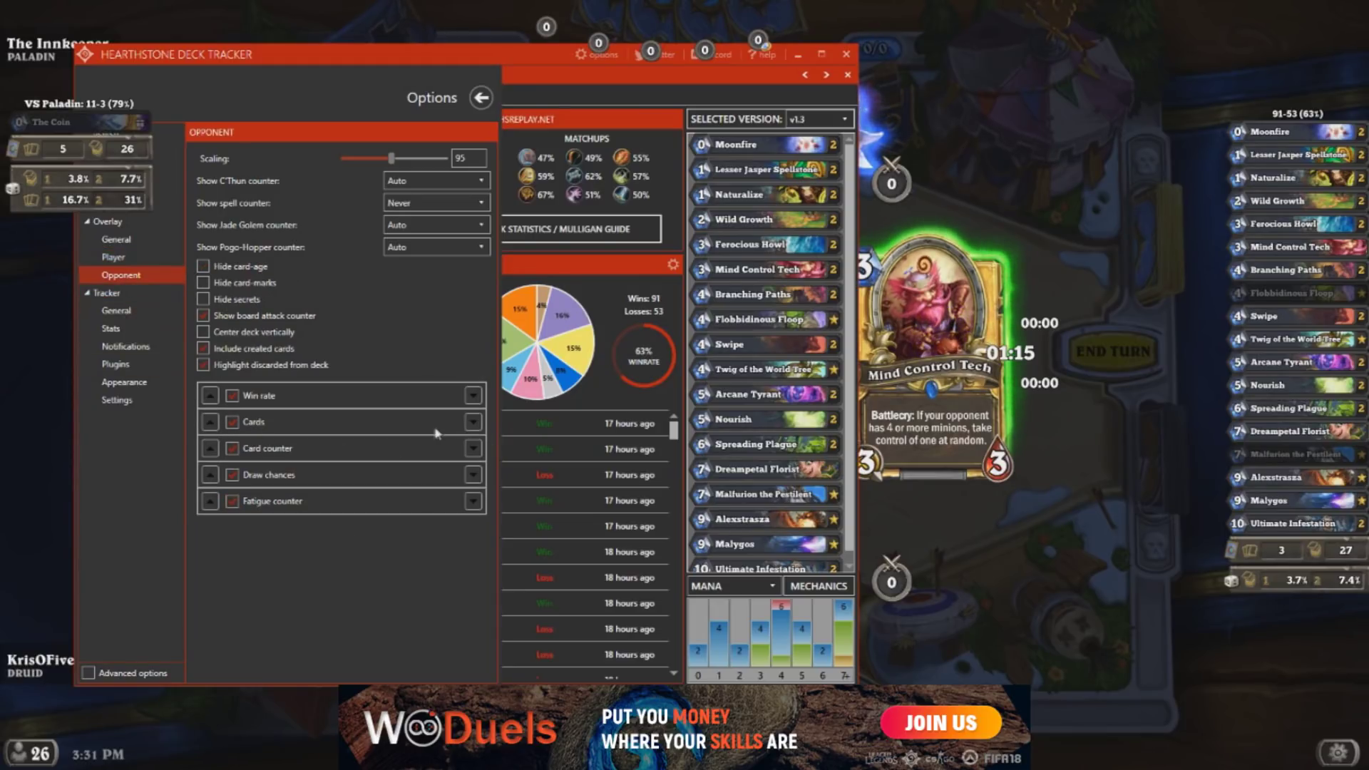
# Step: Enable the opponent board attack counter, test the Win rate toggle, and view Notifications settings
pyautogui.click(204, 316)
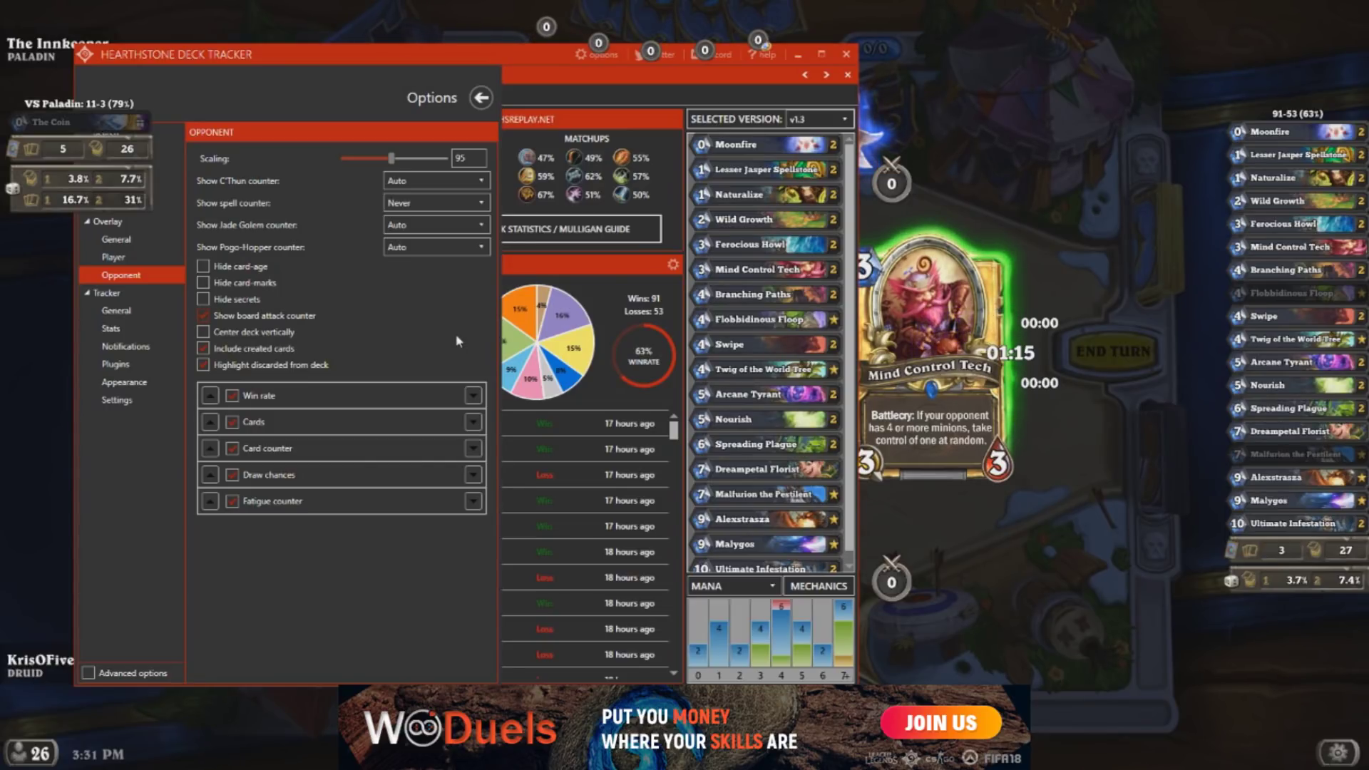
pyautogui.click(232, 396)
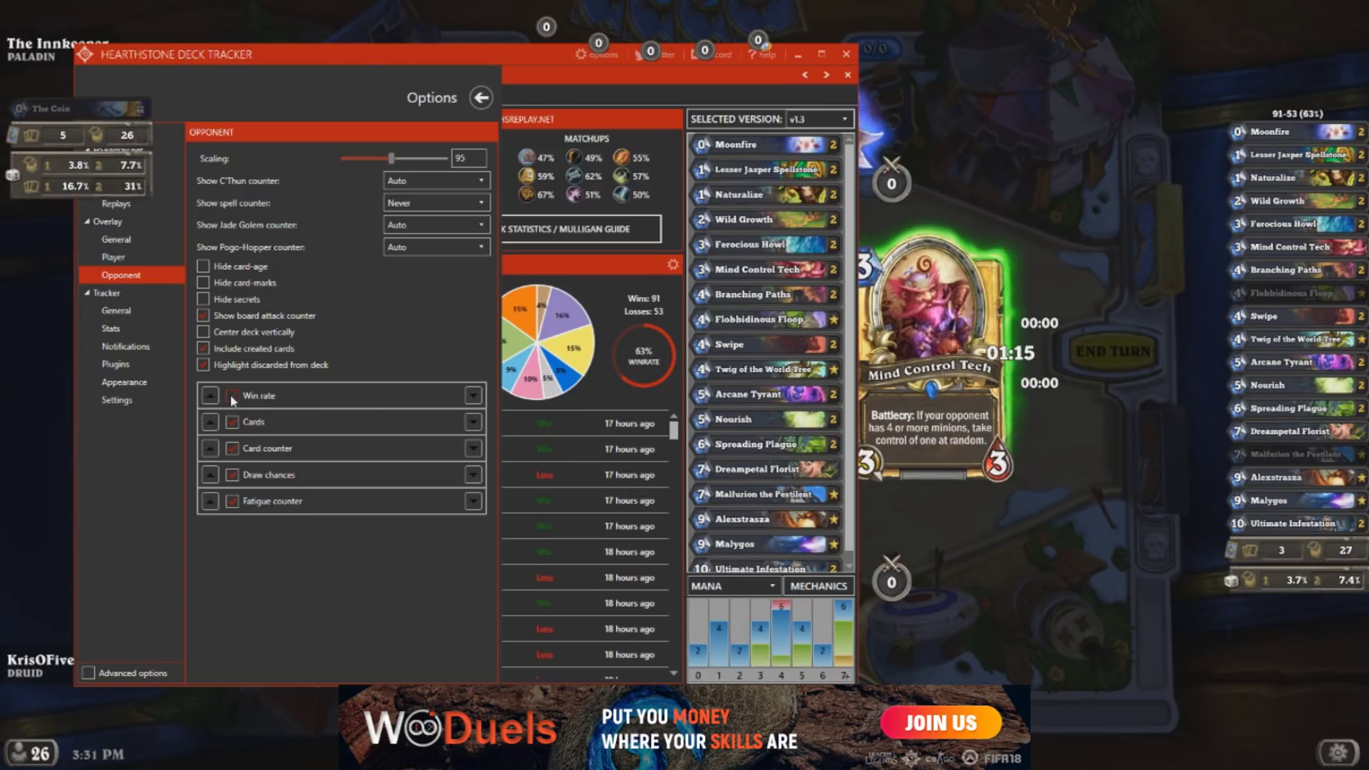
pyautogui.click(232, 396)
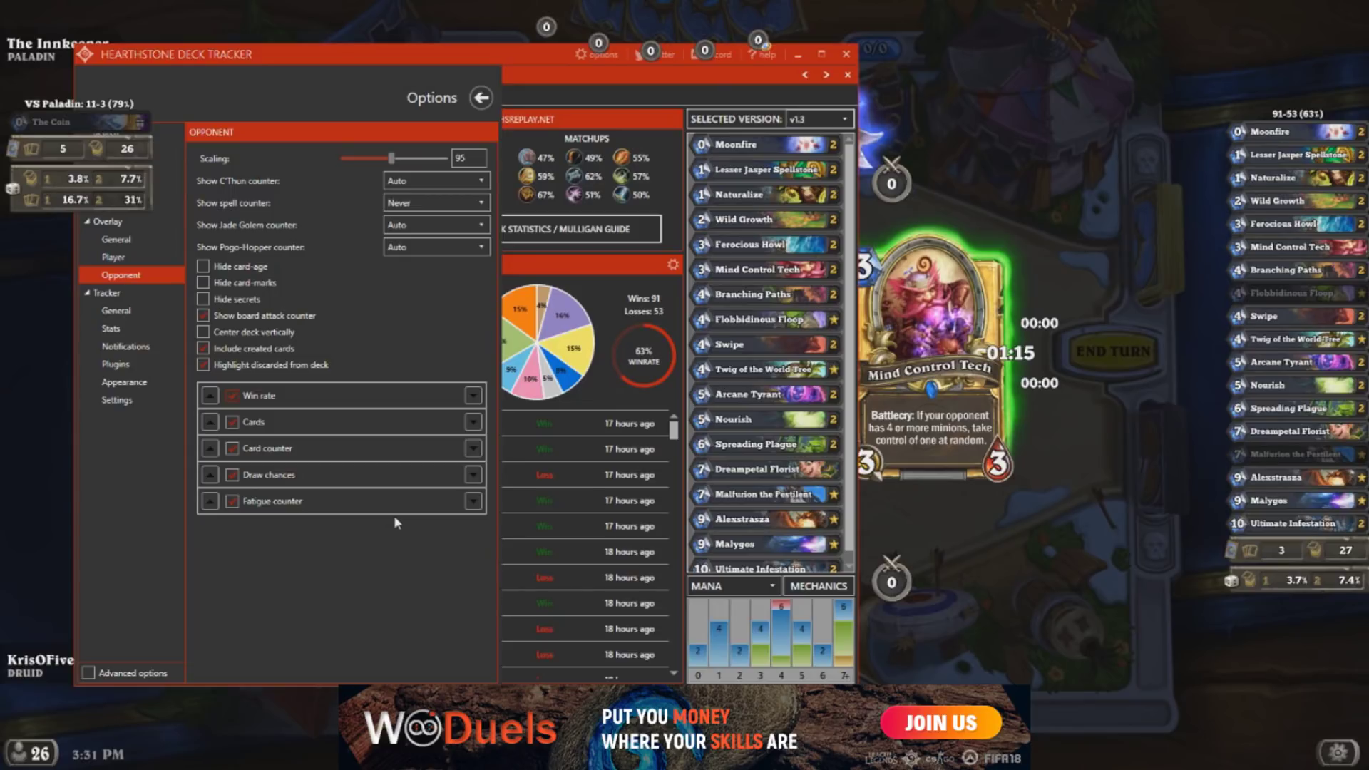
pyautogui.click(129, 349)
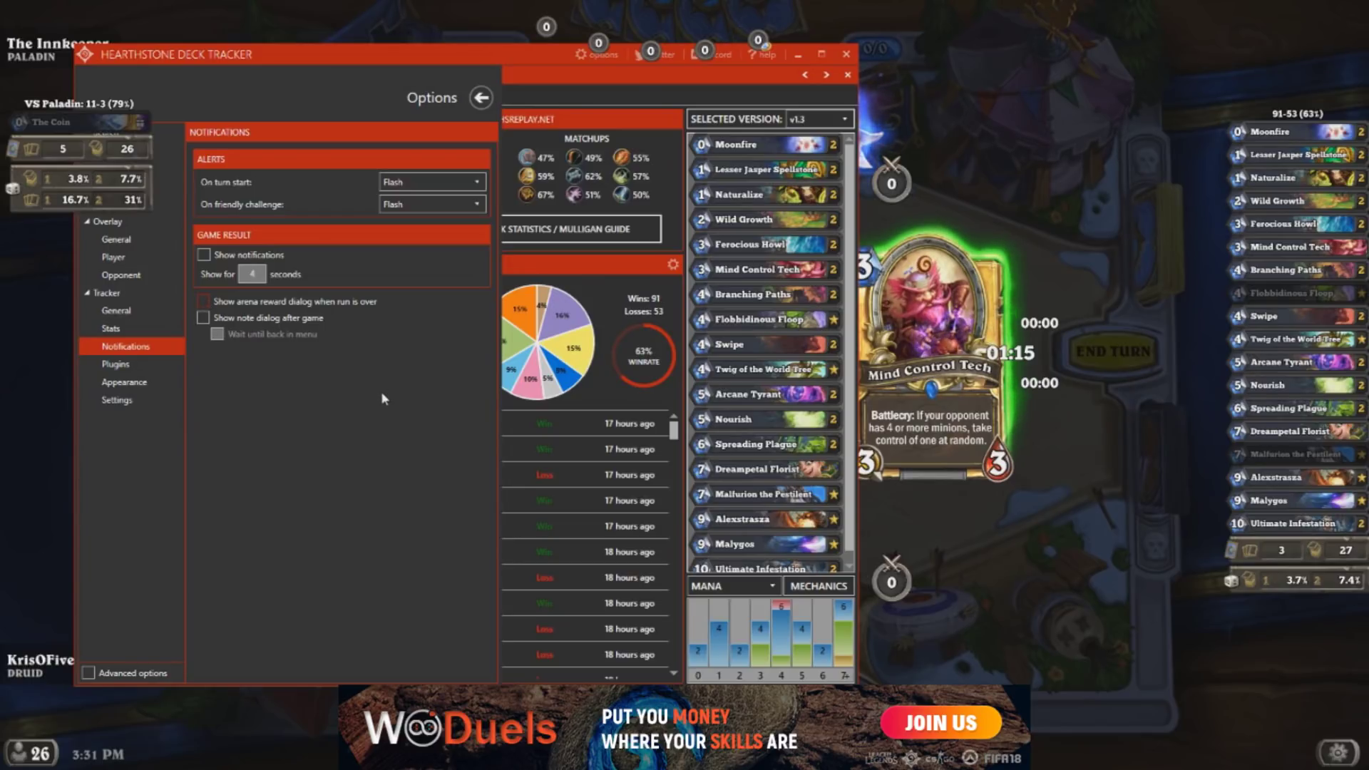
pyautogui.moveTo(400, 59); pyautogui.dragTo(522, 91)
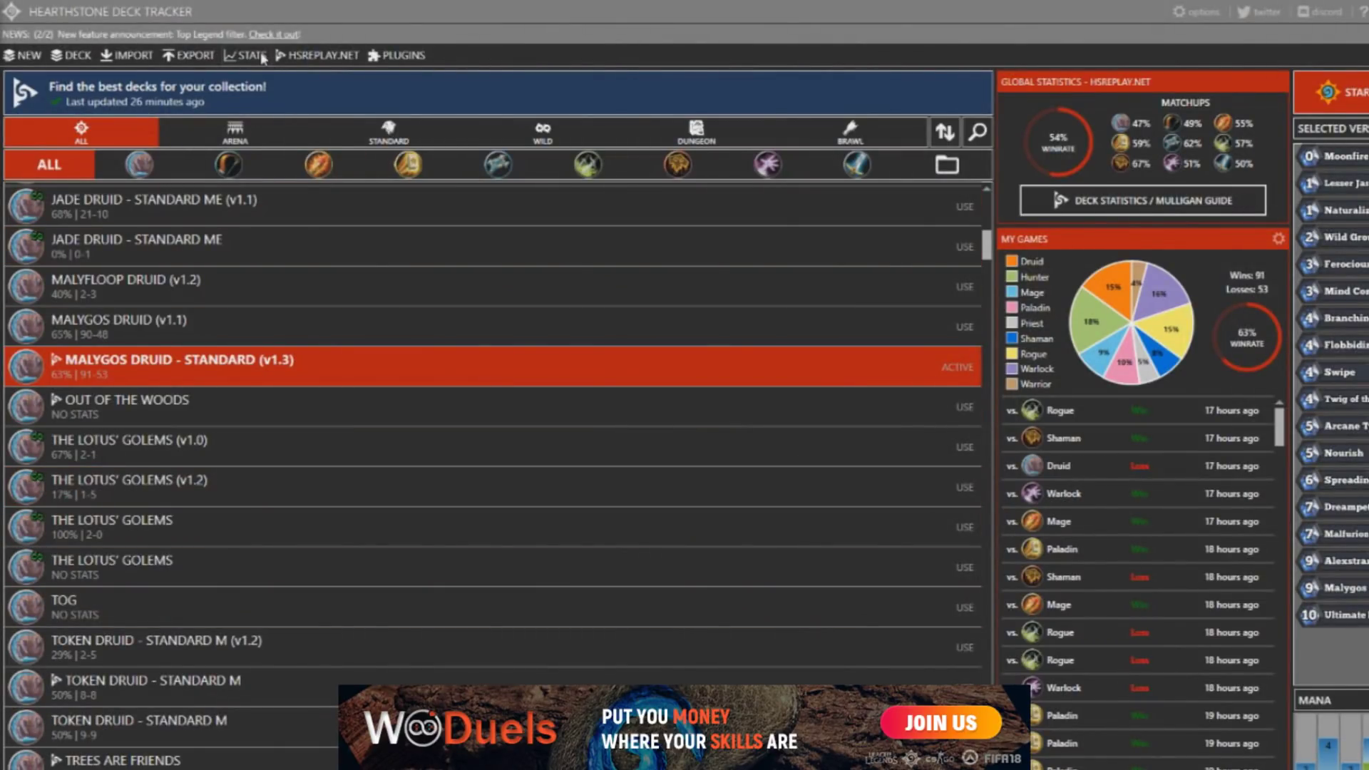
# Step: Browse Constructed stats Matches and Charts, then filter Summary to the active Malygos Druid deck (61%)
pyautogui.click(263, 57)
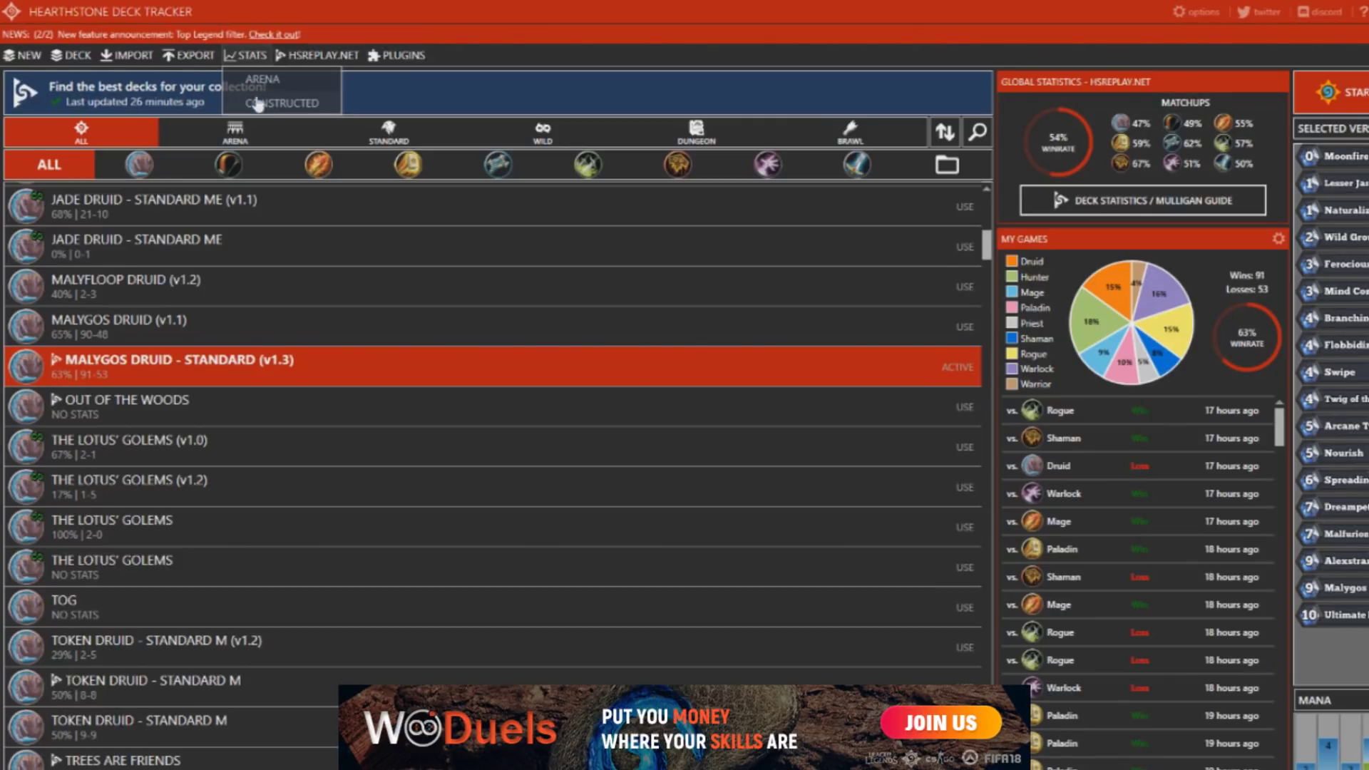
pyautogui.click(249, 98)
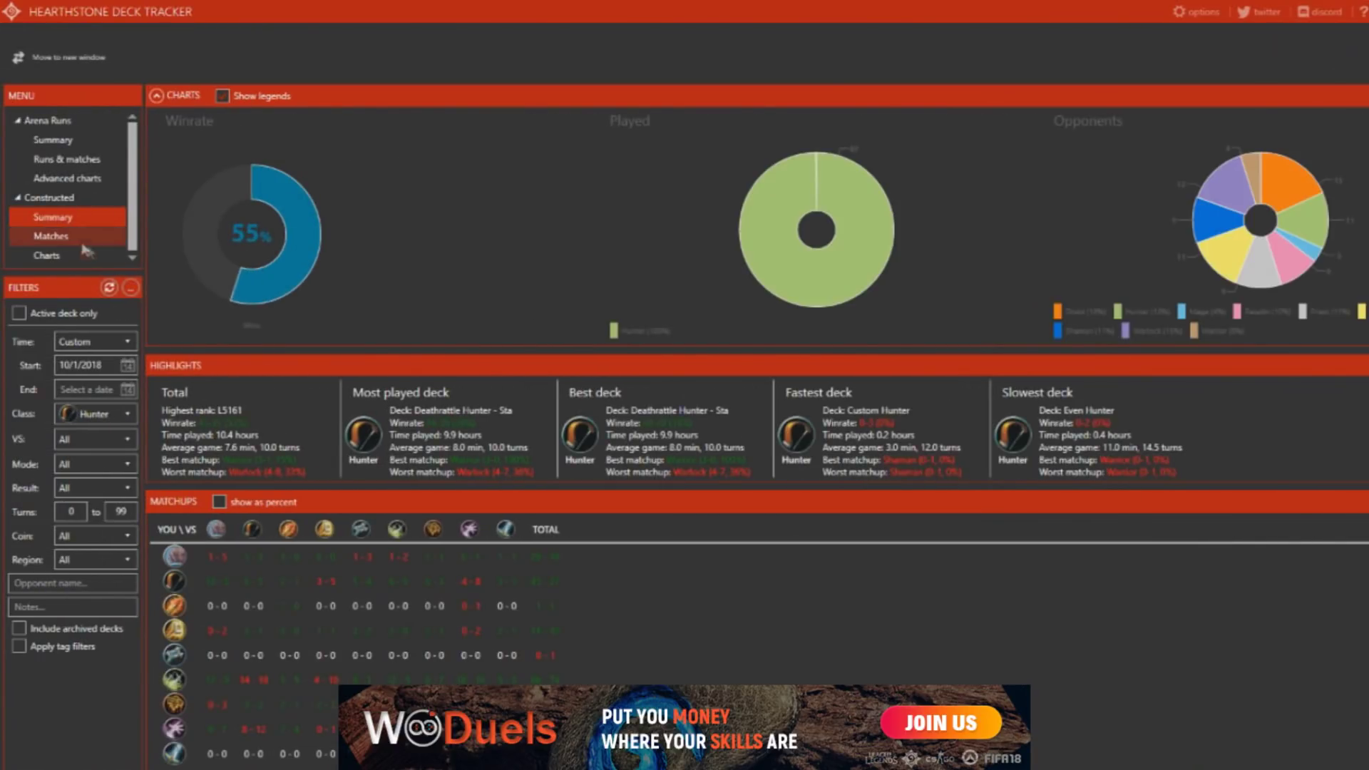
pyautogui.click(91, 240)
pyautogui.click(71, 256)
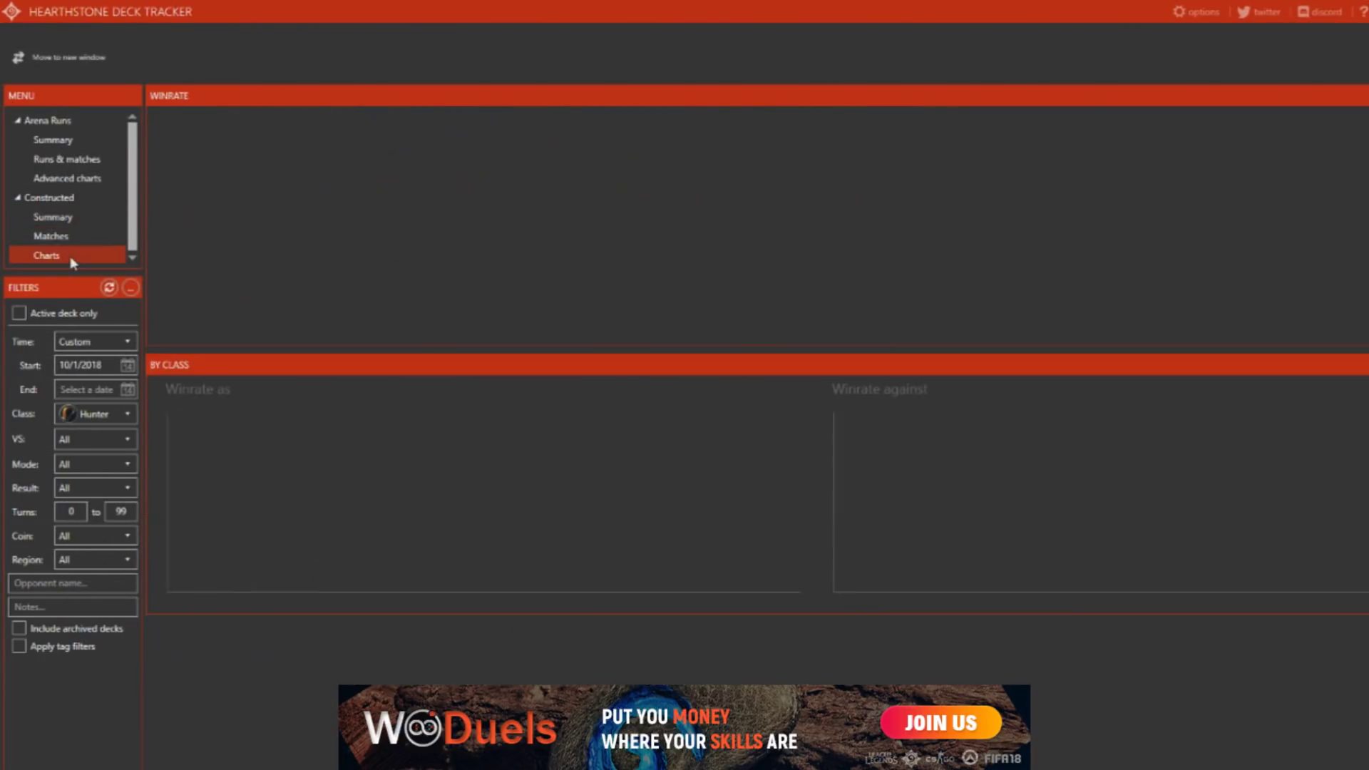
pyautogui.click(66, 218)
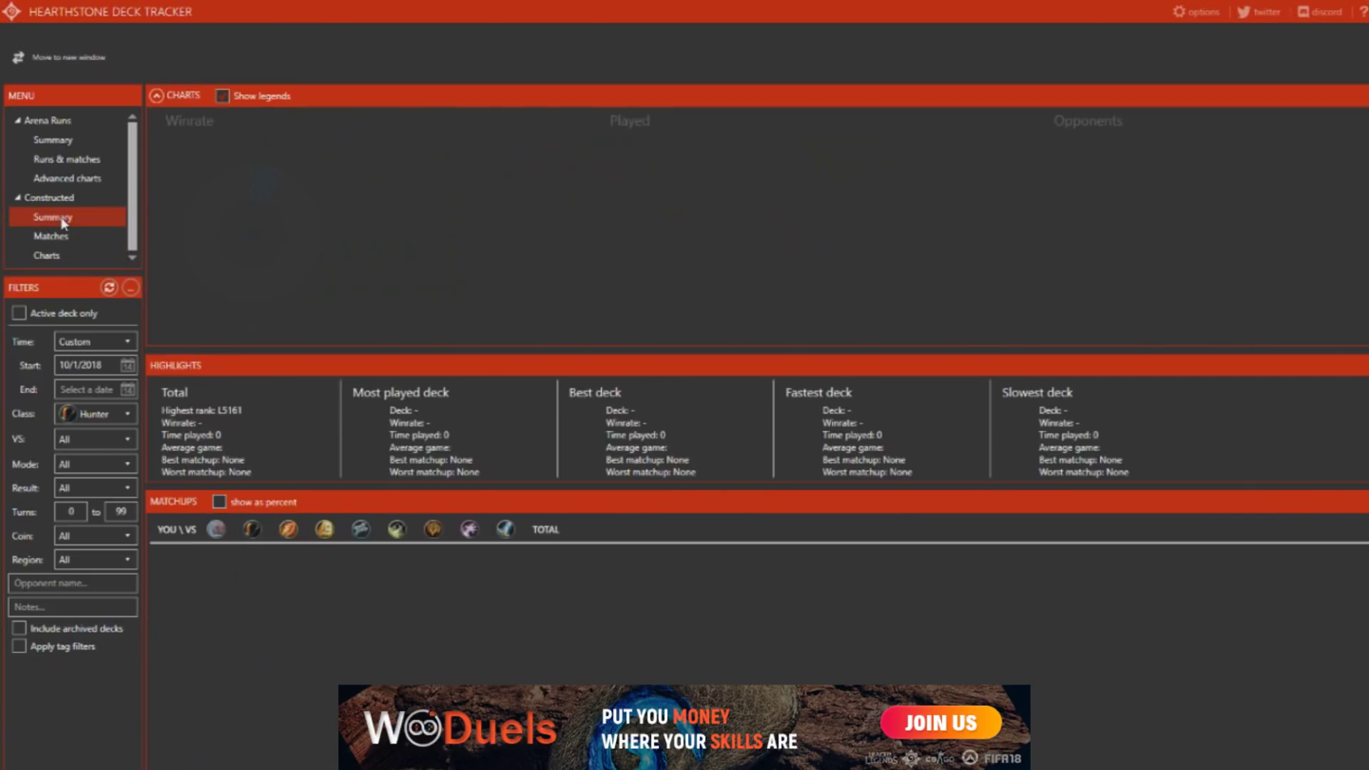
pyautogui.click(24, 313)
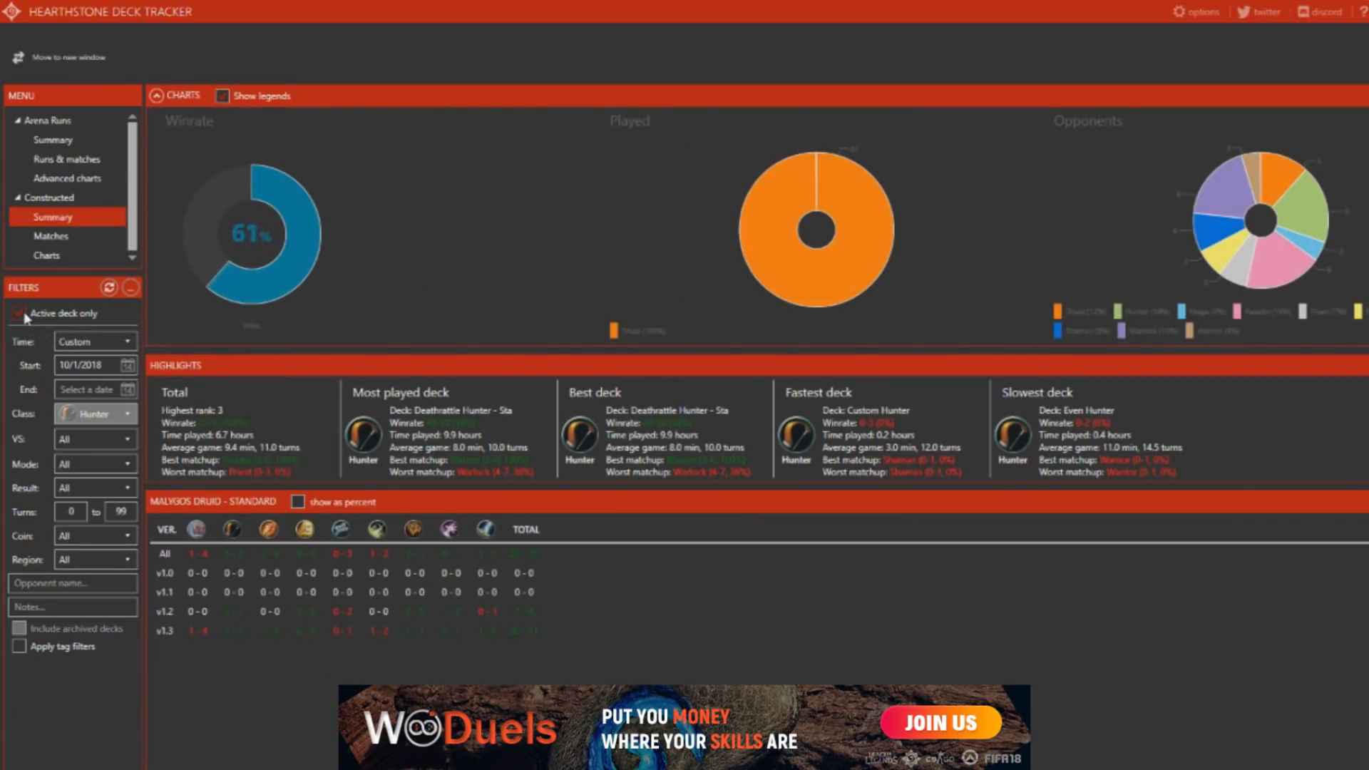